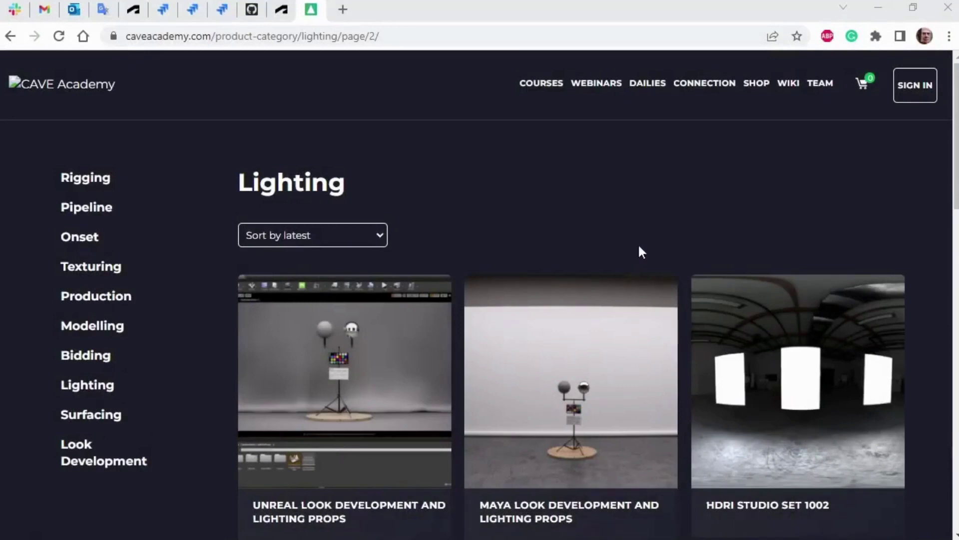
Browse the products on both pages of the CAVE Academy Lighting shop category
scroll(674, 223, "down", 15)
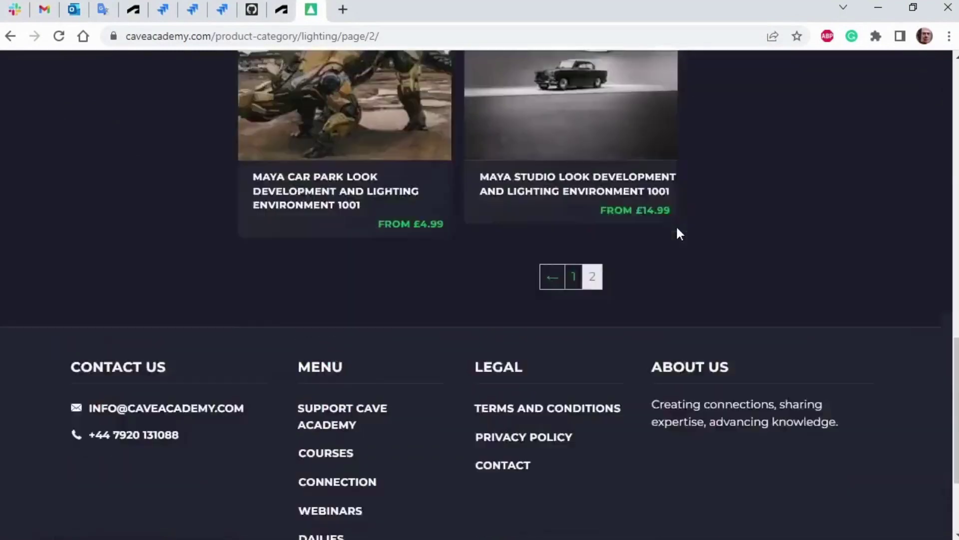
scroll(676, 225, "up", 7)
scroll(676, 225, "down", 3)
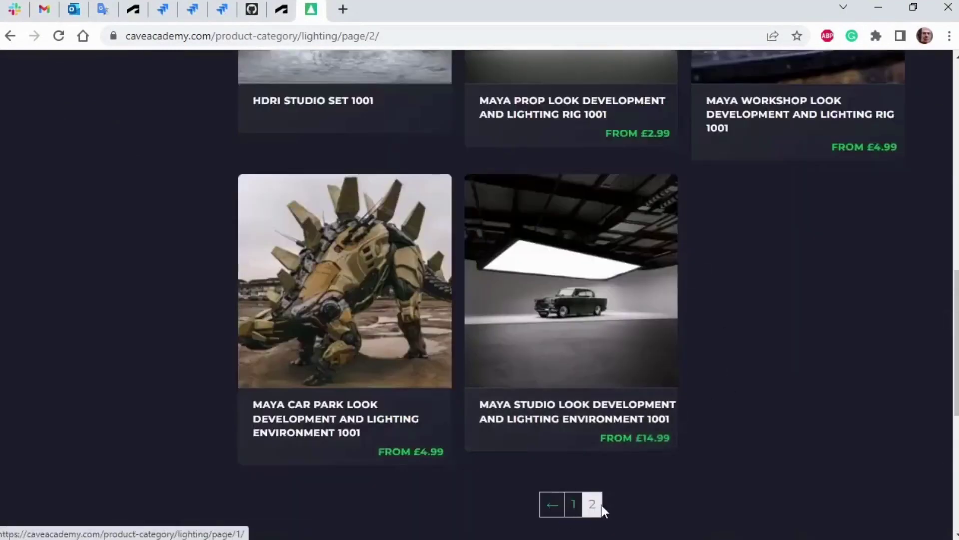
left_click(575, 504)
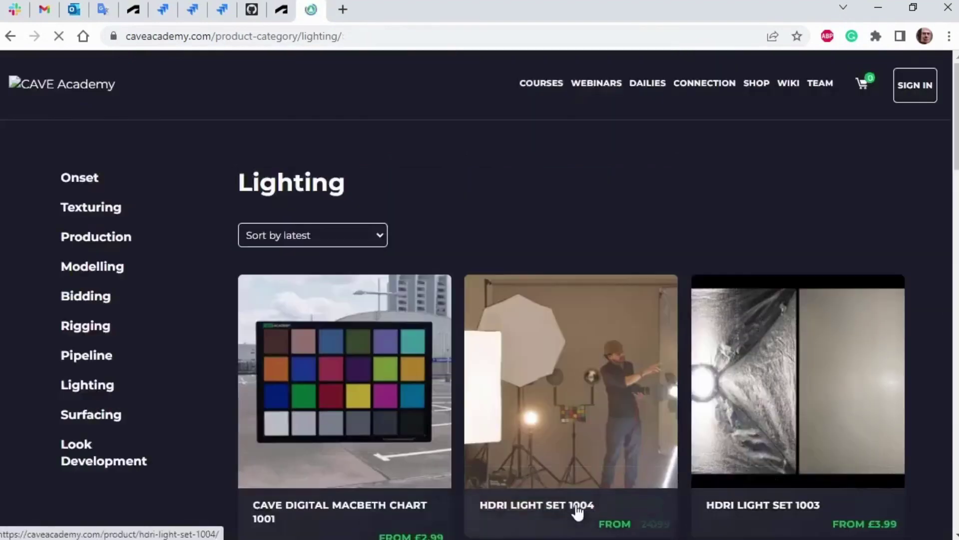
scroll(574, 513, "down", 15)
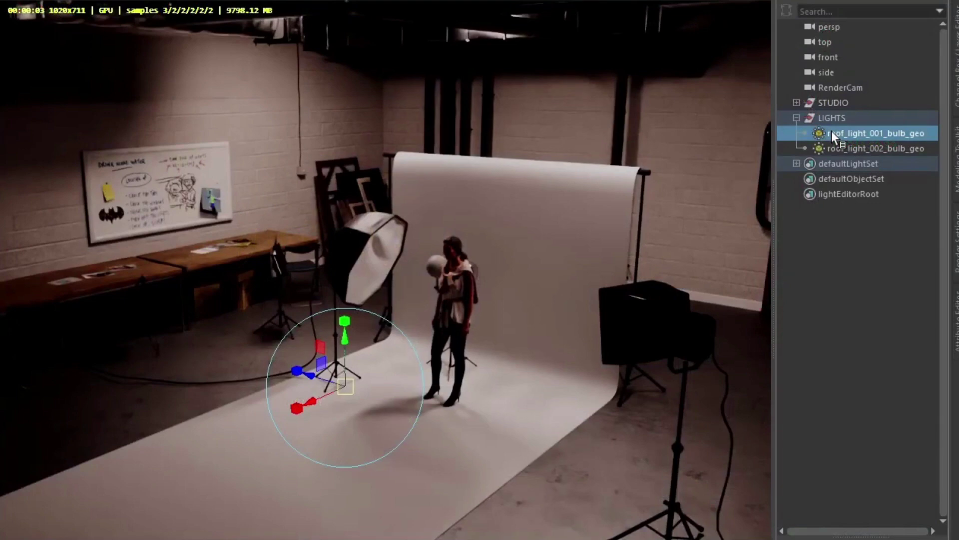
Temporarily hide roof_light_001_bulb_geo to compare its effect, restore it, and select roof_light_002_bulb_geo
key("ctrl+h")
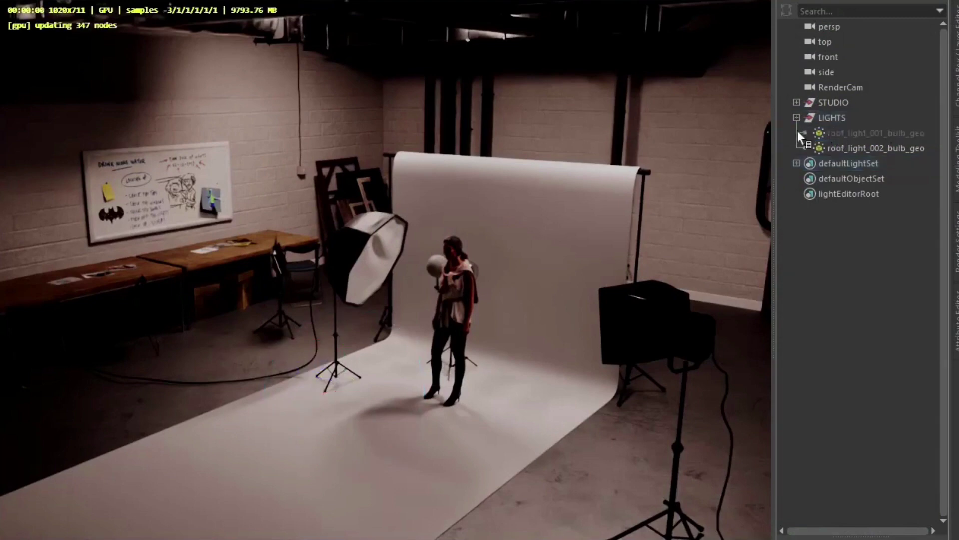
left_click(835, 134)
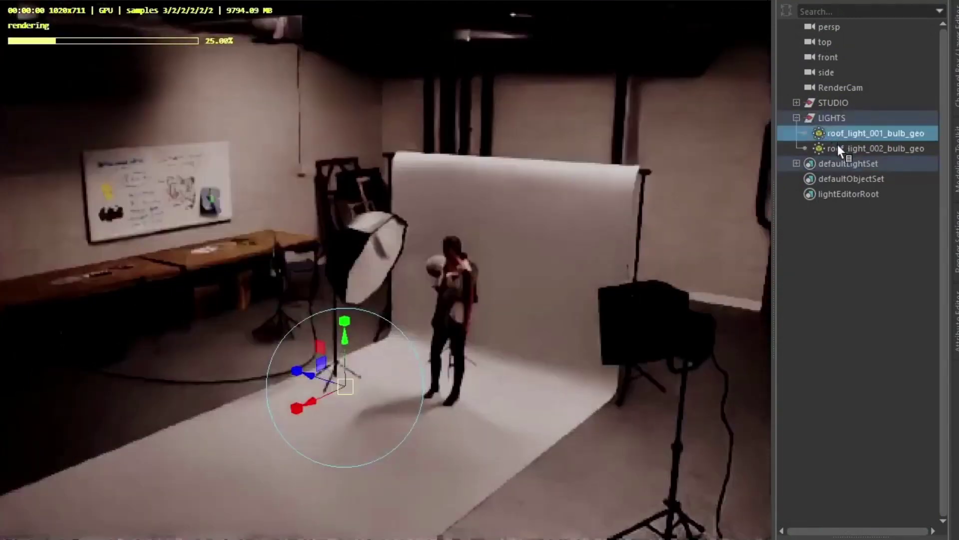
left_click(837, 149)
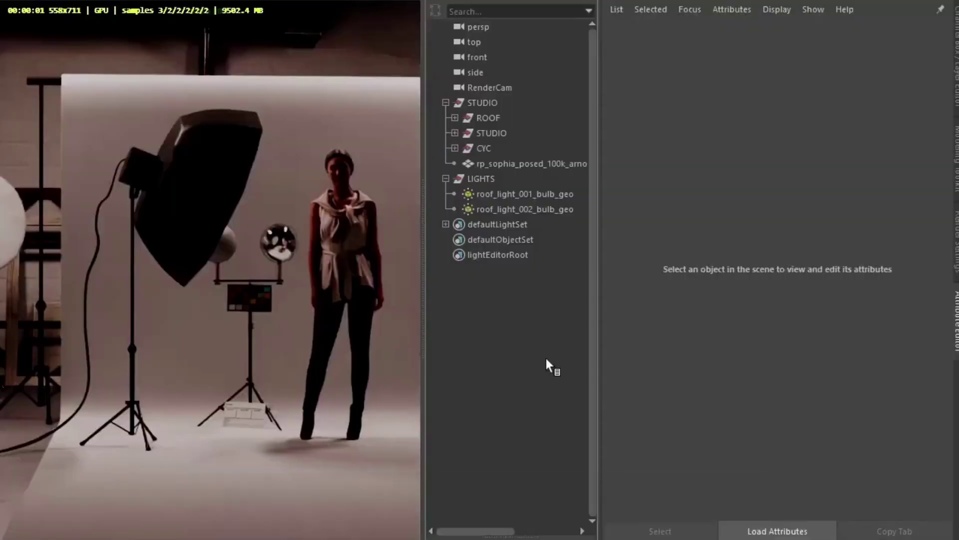
Create an Arnold mesh light from the white_diffuser_GEO mesh of the large umbrella light beside the woman
left_click(232, 180)
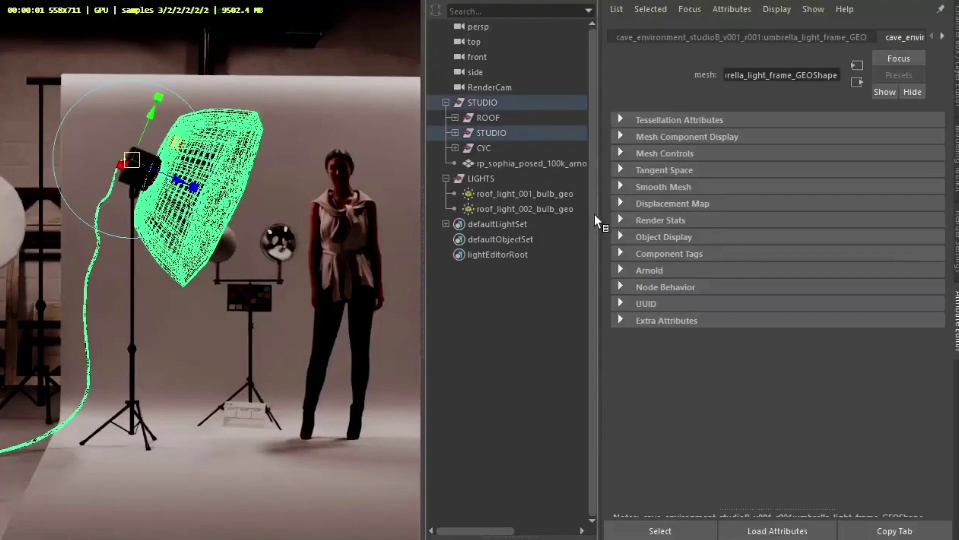
key("f")
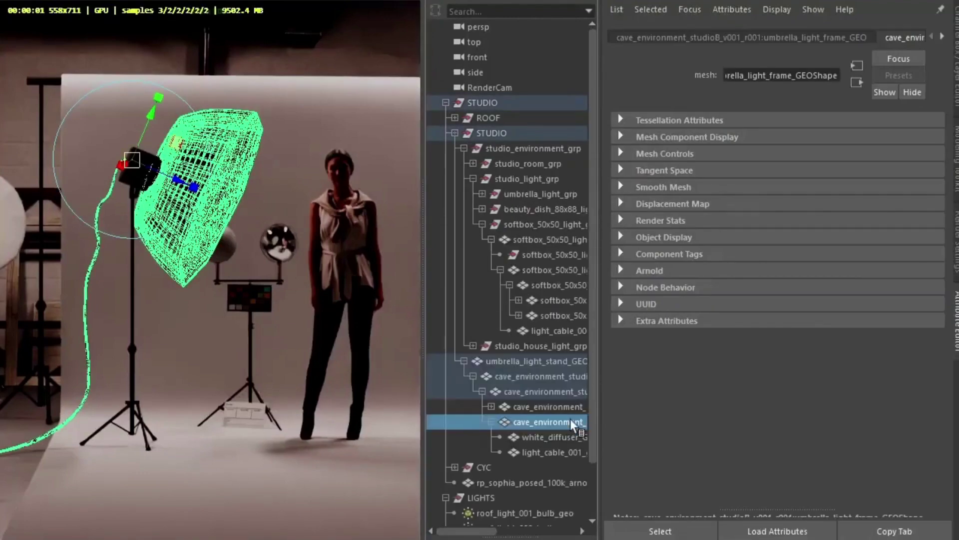
scroll(594, 430, "down", 1)
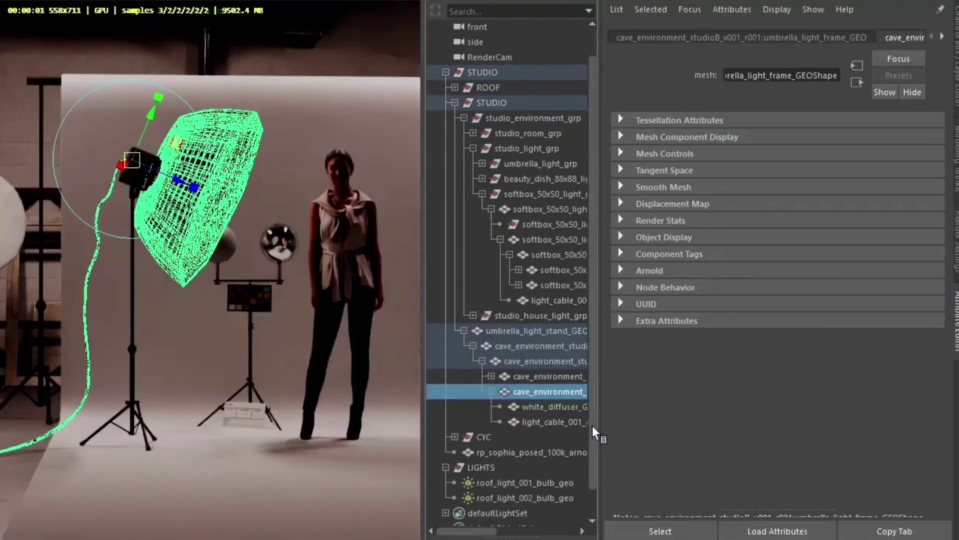
left_click(542, 407)
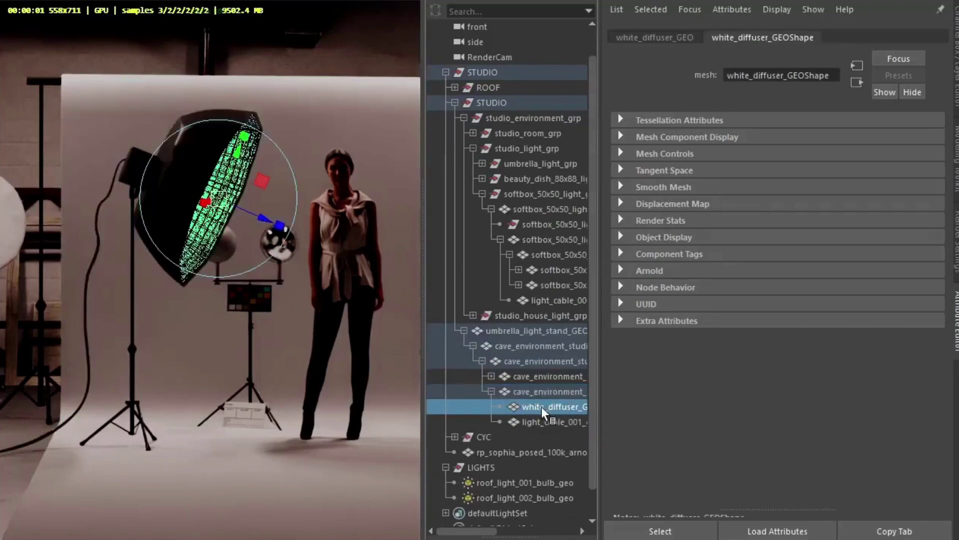
key("Tab")
type("mesh ")
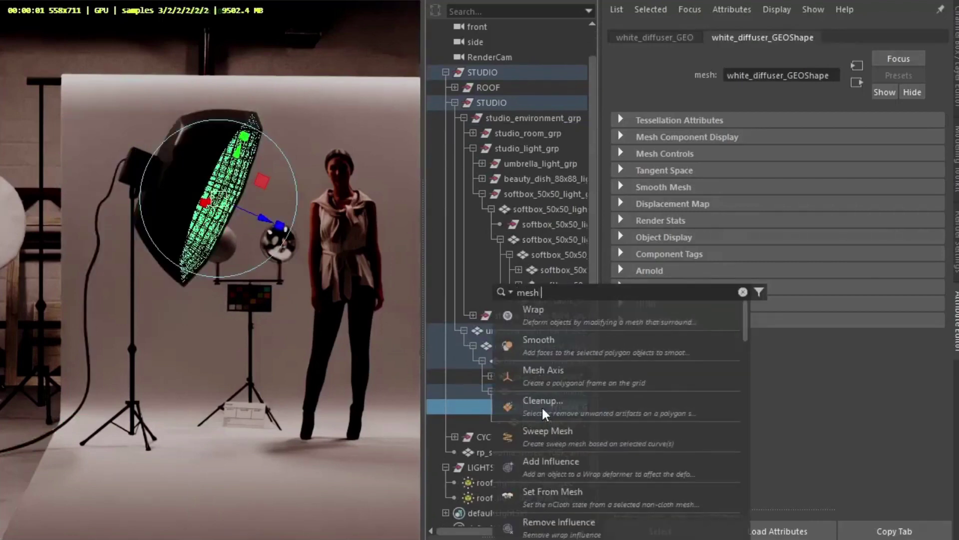
type("light")
left_click(587, 312)
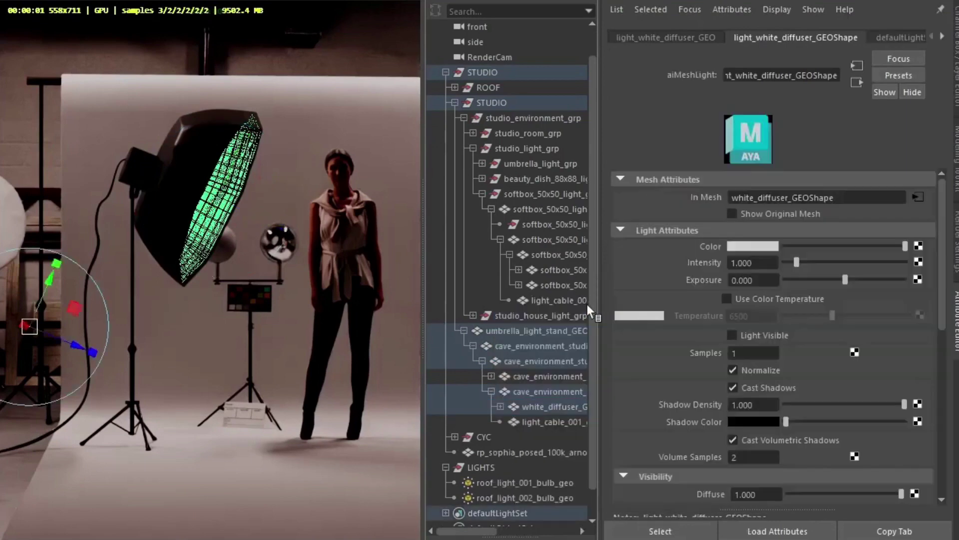
Set the diffuser mesh light's exposure to 15
left_click(763, 279)
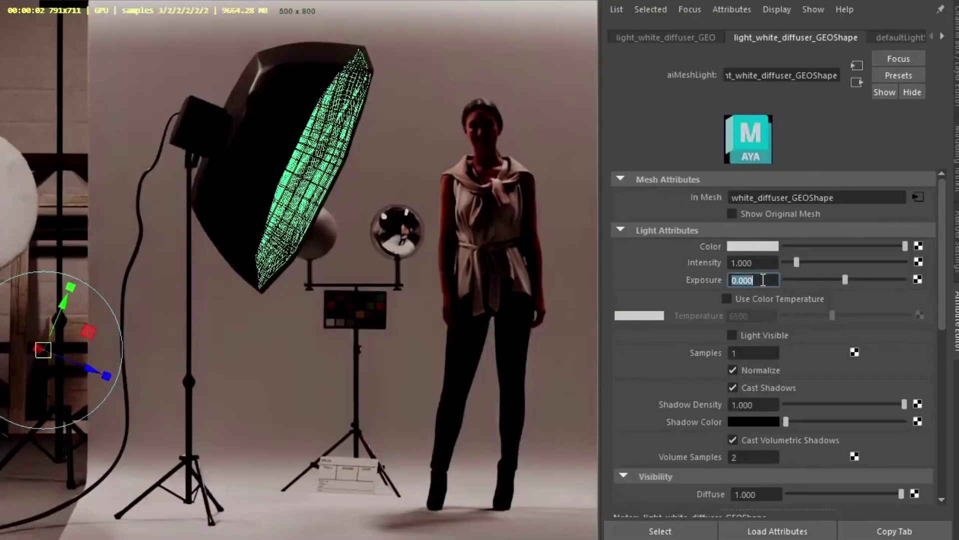
type("15")
key("Tab")
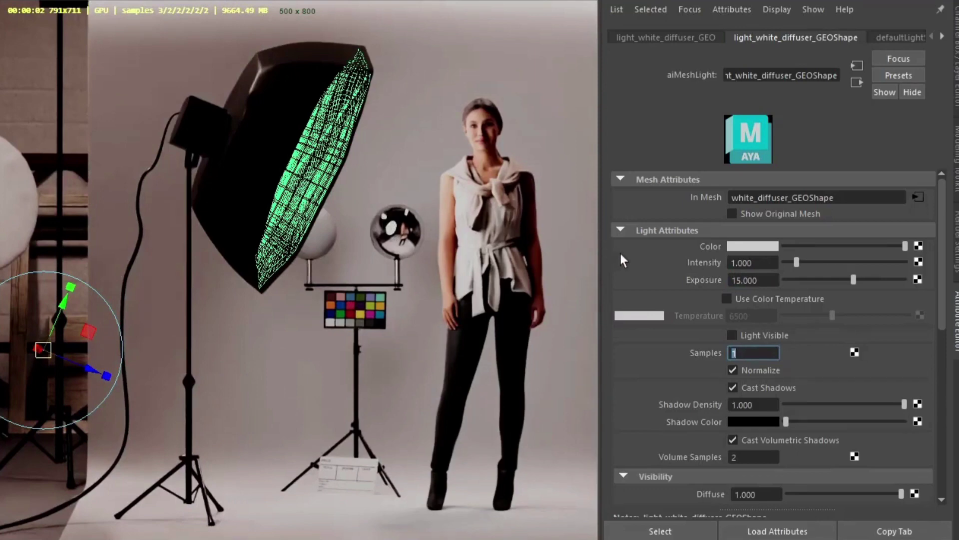
Try a red colour on the diffuser mesh light, and undo the colour change
left_click(745, 247)
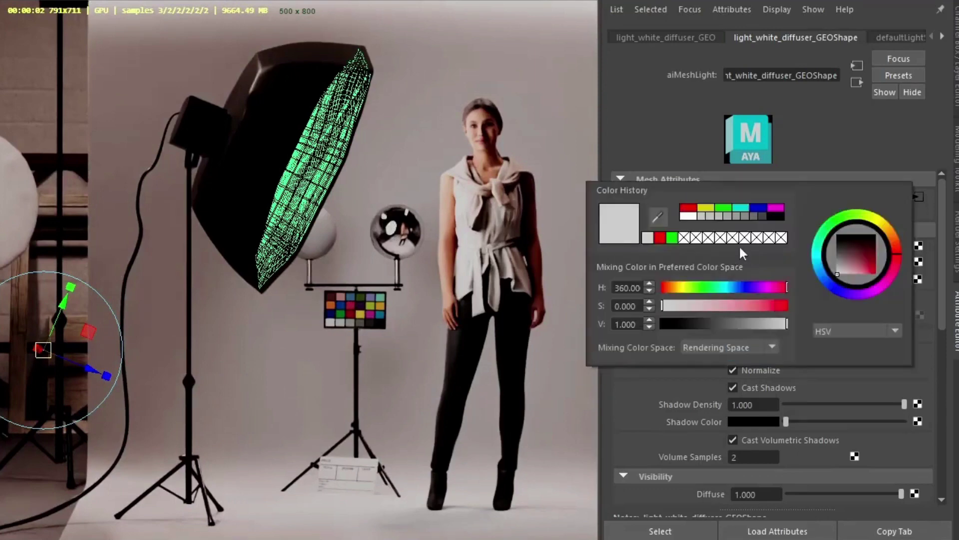
left_click(690, 213)
key("ctrl+z")
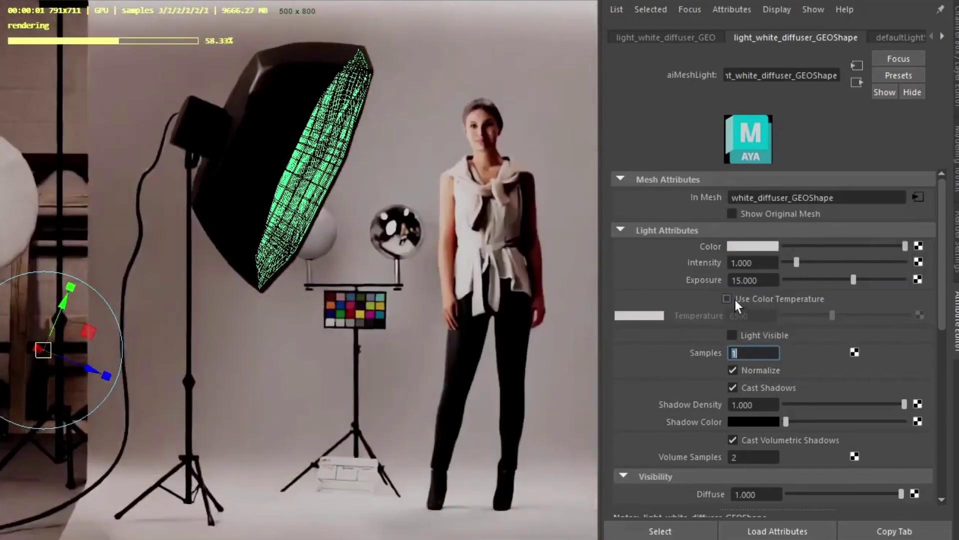
Enable Use Color Temperature on the mesh light, preview warm and cool temperatures, and set the temperature to 6500
left_click(735, 299)
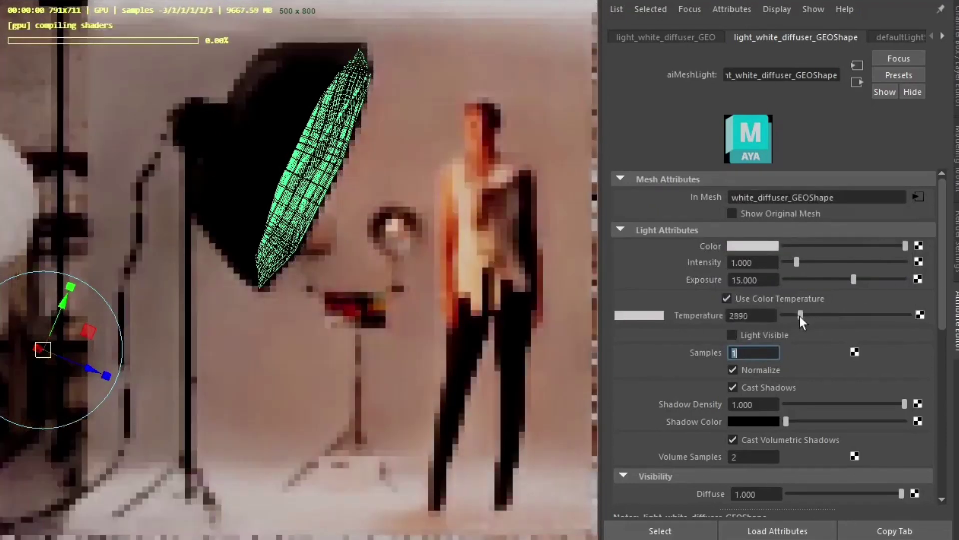
left_click_drag(799, 317, 868, 317)
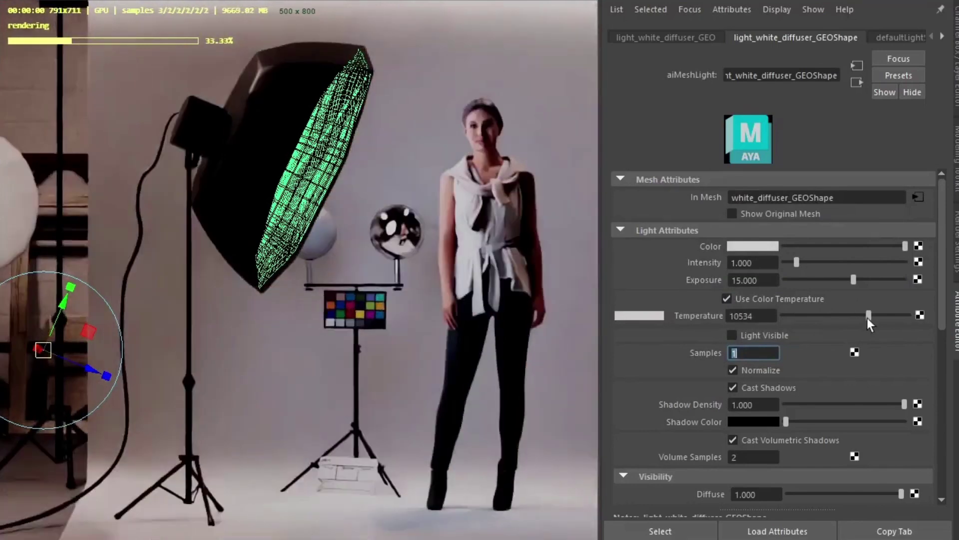
left_click(756, 315)
type("6")
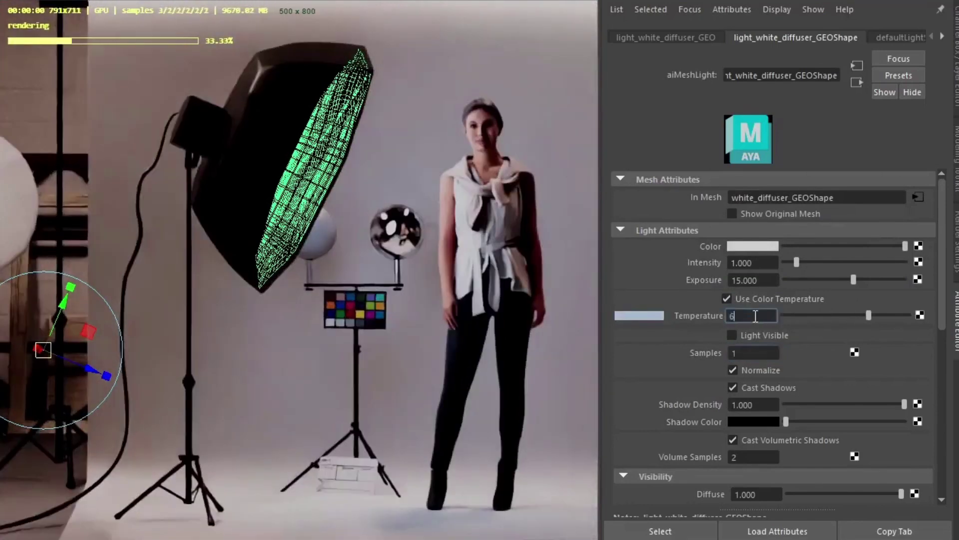
type("500")
key("Tab")
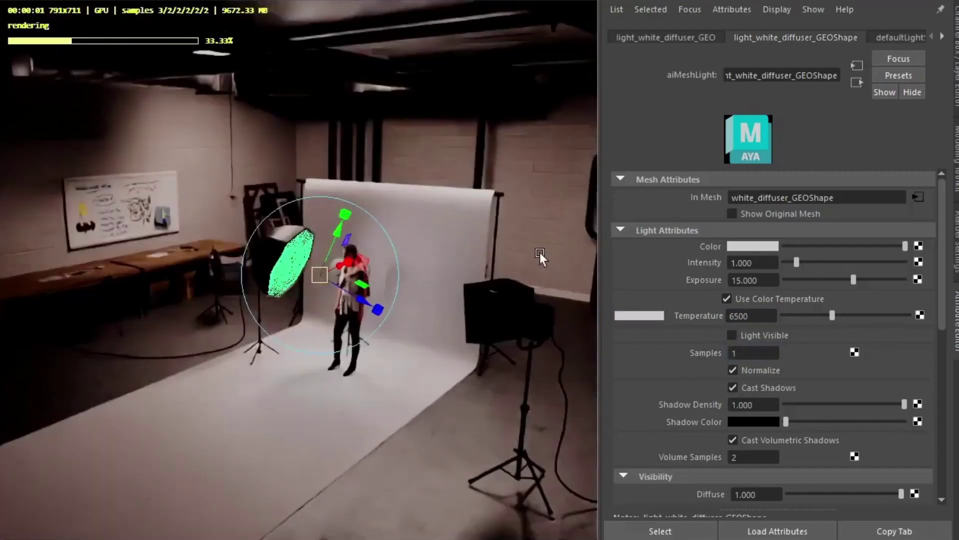
Turn on Light Visible for the mesh light, and switch Cast Shadows off and back on to compare the shadows
left_click(539, 251)
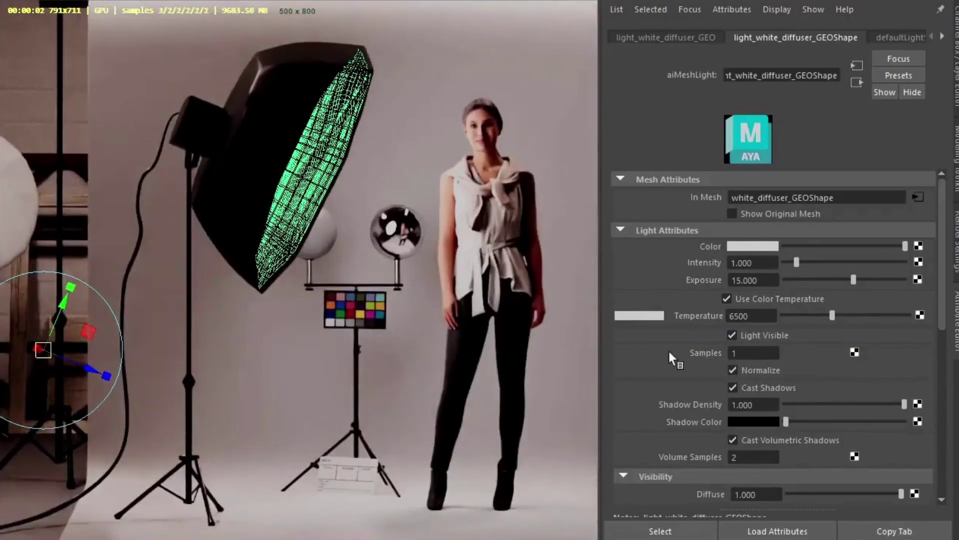
scroll(665, 346, "down", 5)
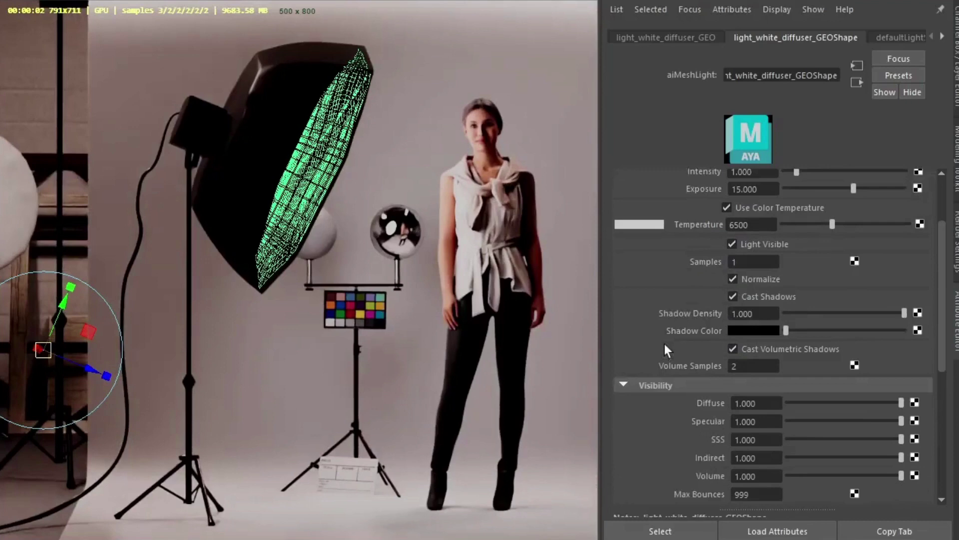
left_click(745, 296)
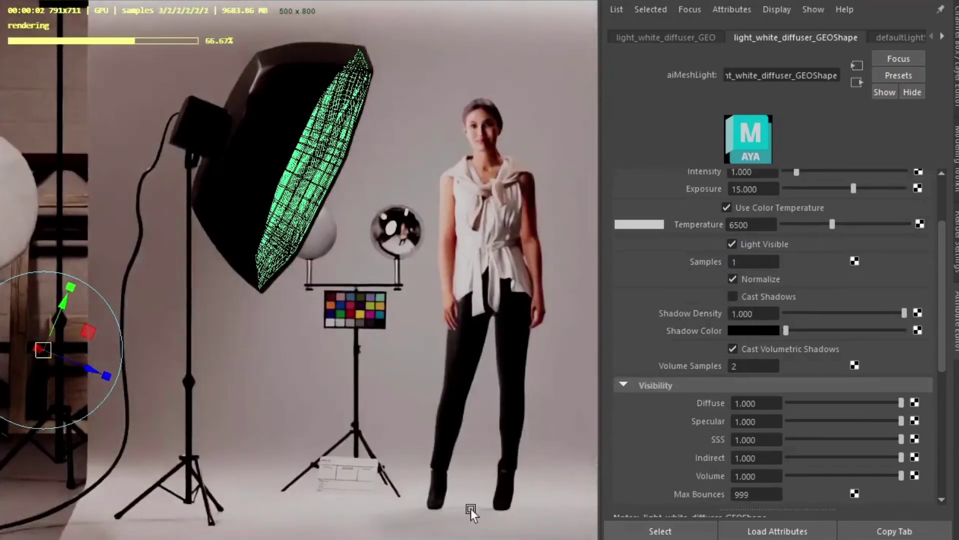
left_click(759, 297)
Try out the mesh light's Shadow Density and a red Shadow Color, restoring density 1.000 and black
left_click_drag(842, 312, 934, 313)
left_click(766, 329)
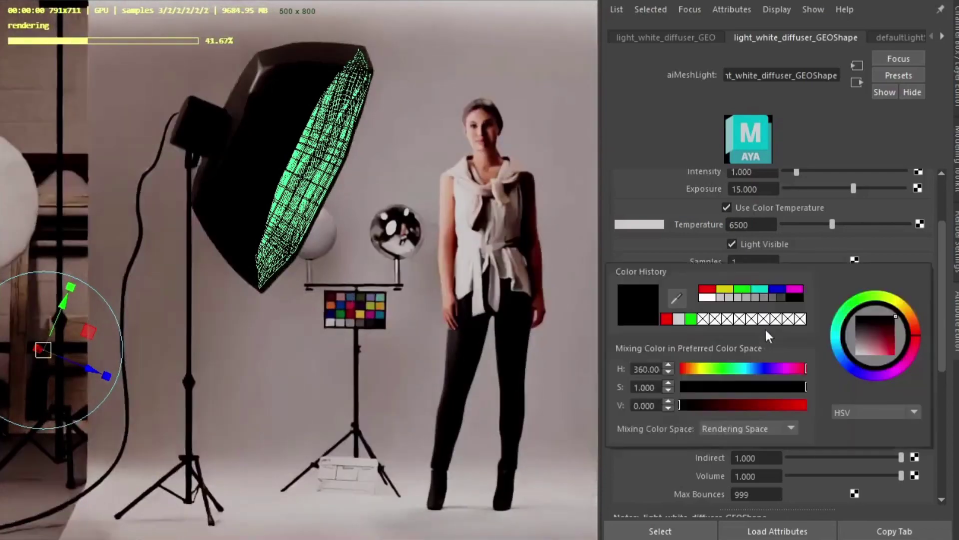
left_click(668, 319)
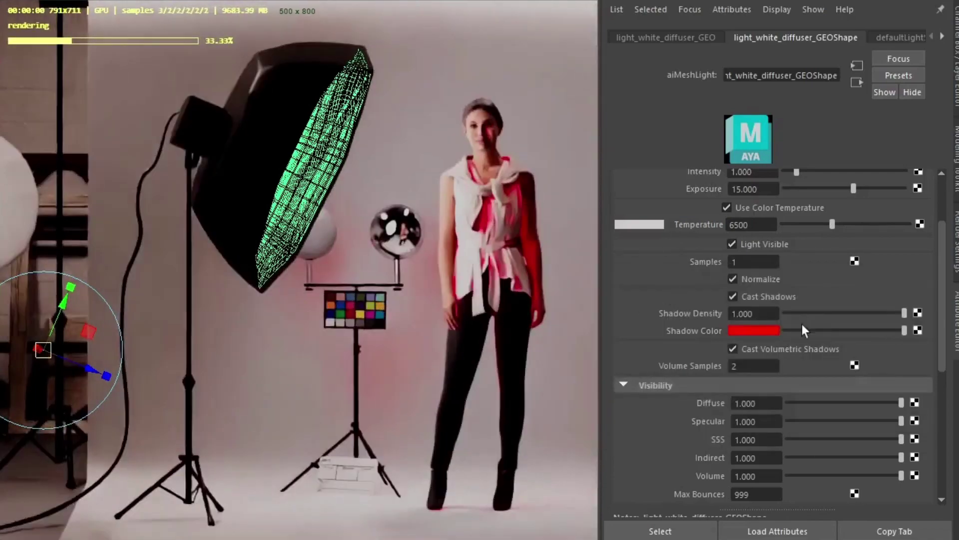
left_click_drag(802, 329, 758, 333)
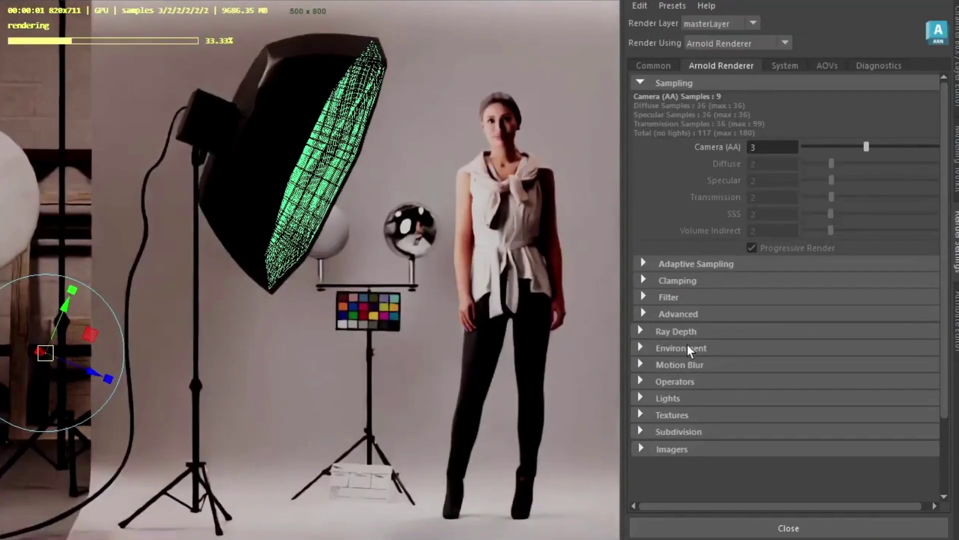
Add an aiAtmosphereVolume as the render's atmosphere and set its density to 0.1
left_click(685, 347)
left_click(916, 367)
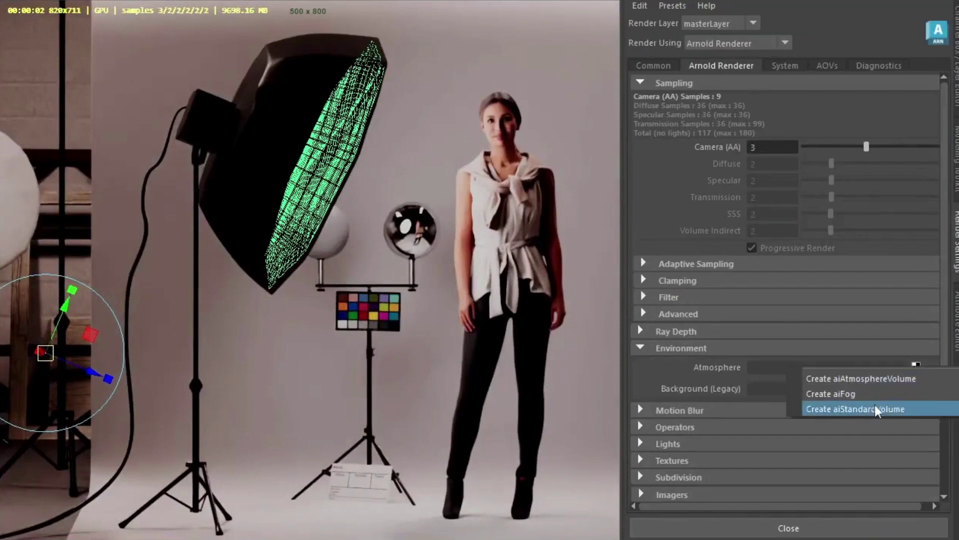
left_click(885, 379)
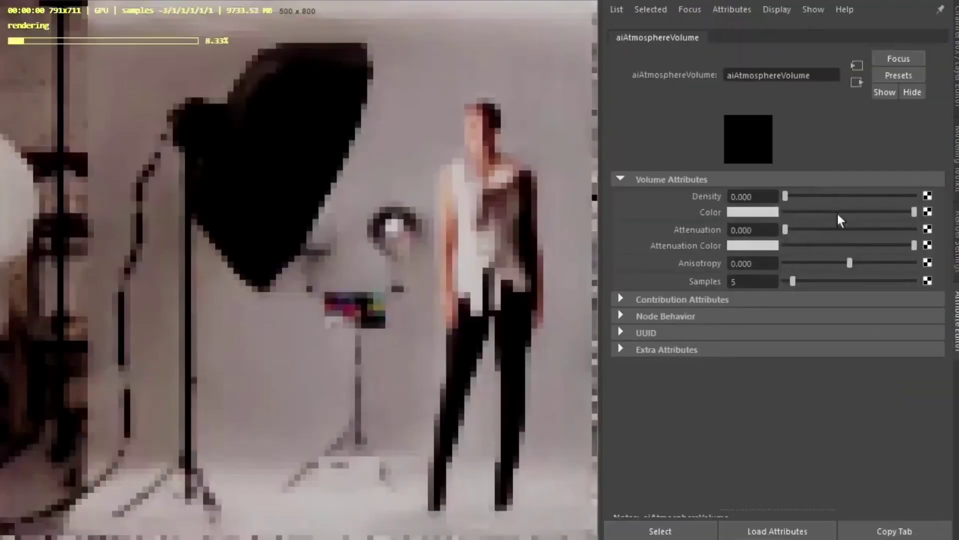
left_click(769, 196)
type("0.1")
key("Tab")
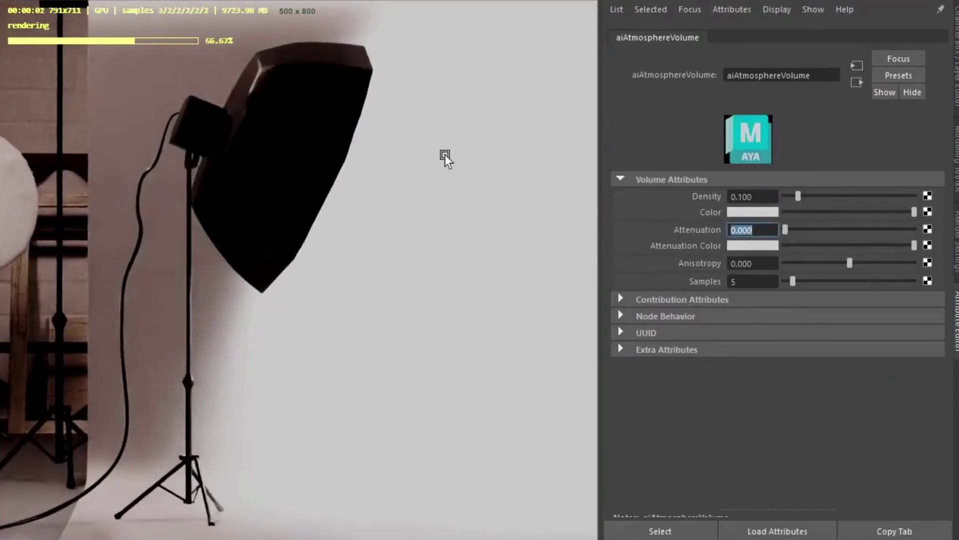
Set the diffuser mesh light's Volume and Diffuse visibility contributions to 0
left_click(305, 160)
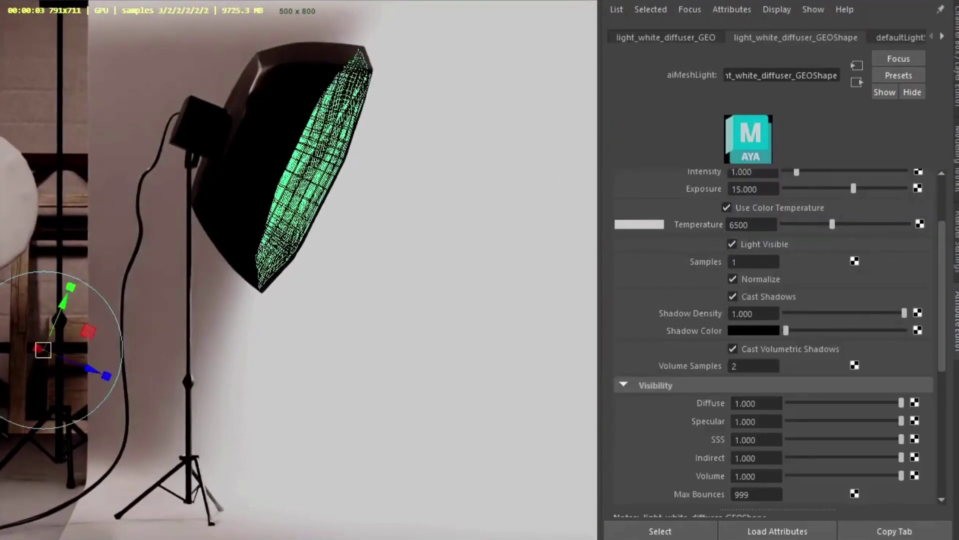
scroll(691, 297, "down", 3)
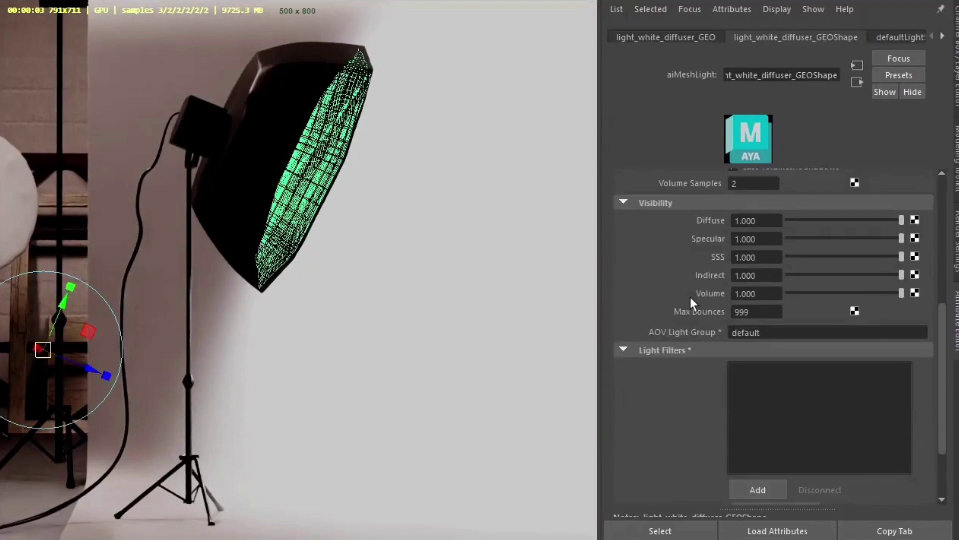
left_click_drag(872, 298, 784, 295)
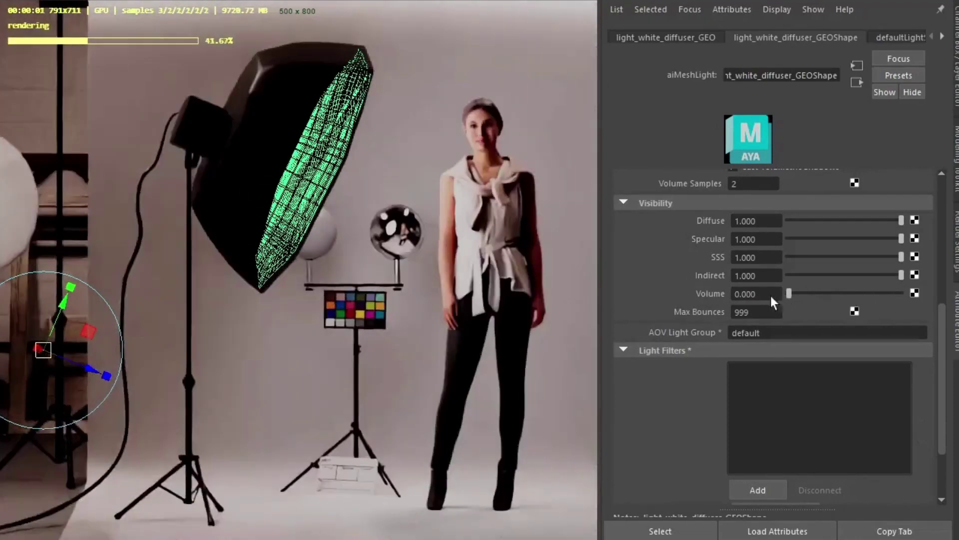
scroll(656, 293, "up", 3)
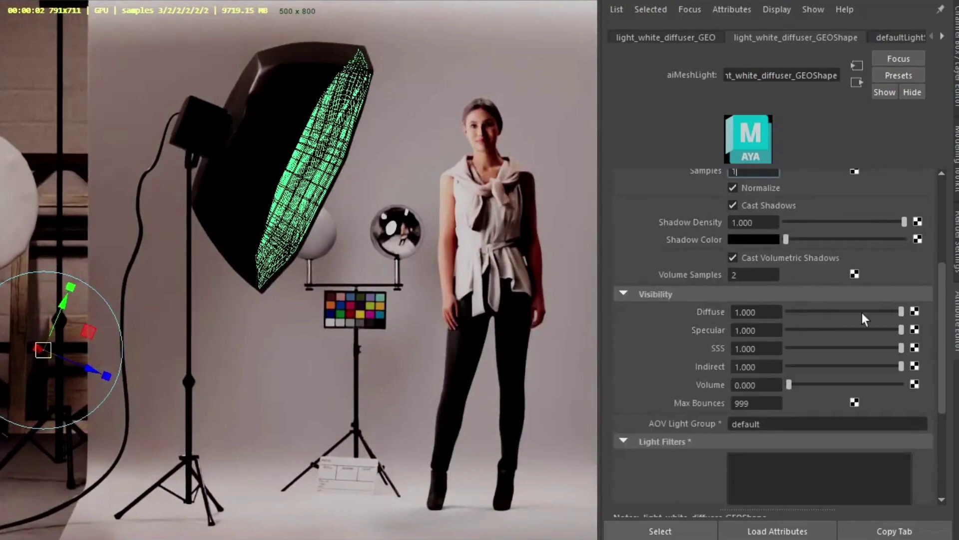
left_click_drag(885, 310, 766, 315)
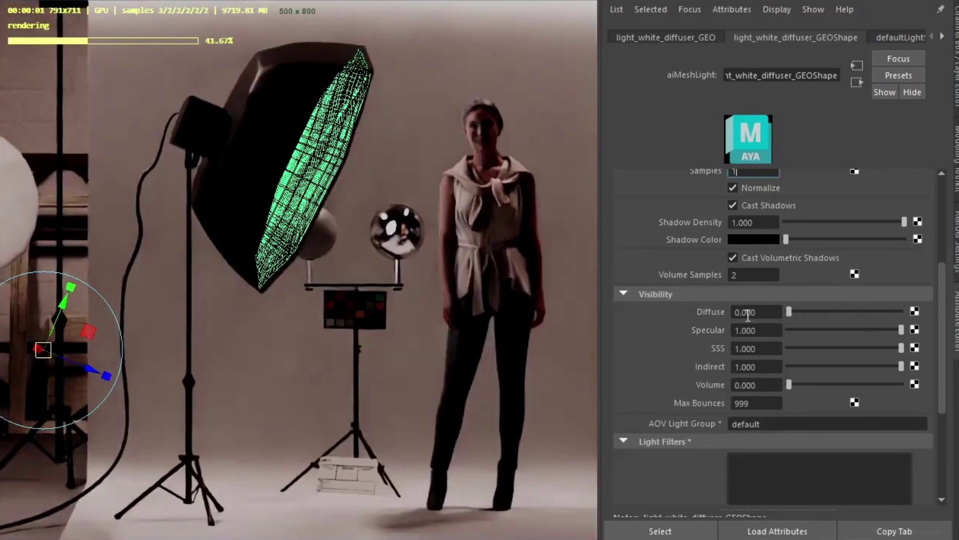
Restore the mesh light's Diffuse contribution to 1 and try a reduced Specular contribution, returning Specular to 1
left_click_drag(789, 312, 801, 336)
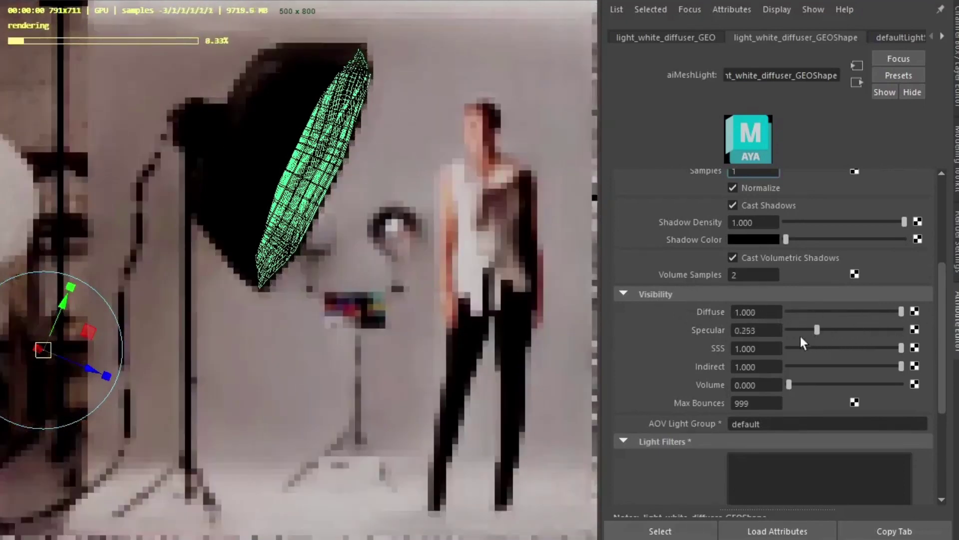
double_click(750, 331)
type("1")
key("Return")
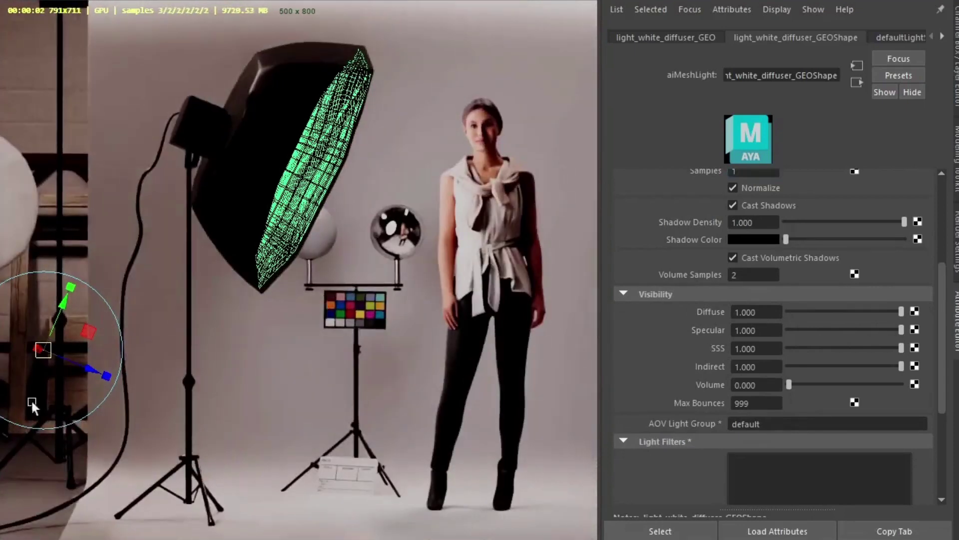
Add a Light Blocker filter to the diffuser mesh light and open the blocker's attributes
scroll(635, 324, "down", 3)
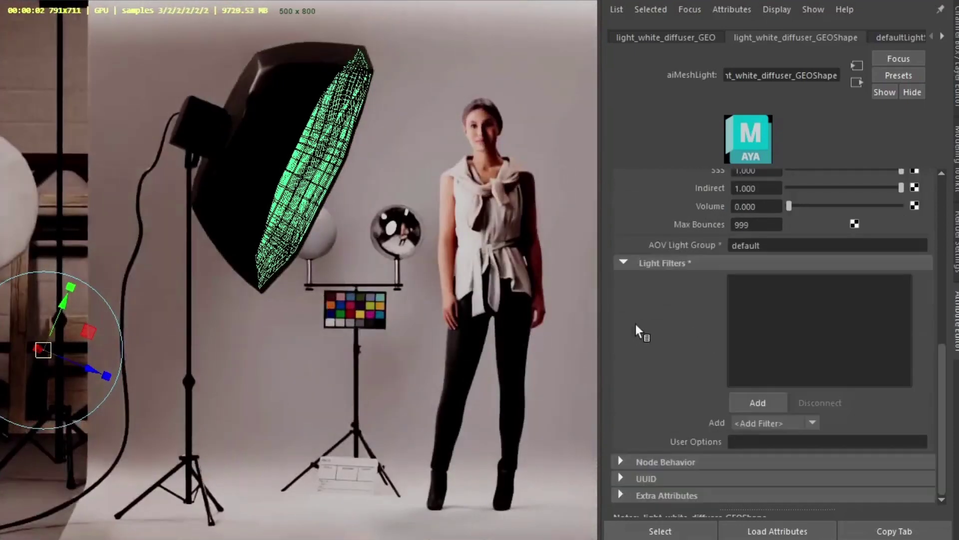
left_click(758, 402)
double_click(550, 191)
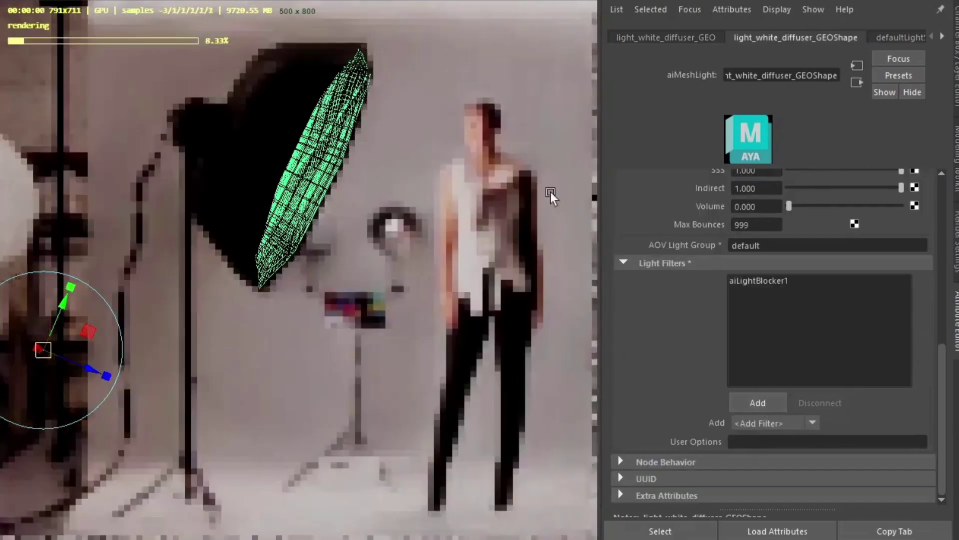
left_click(759, 281)
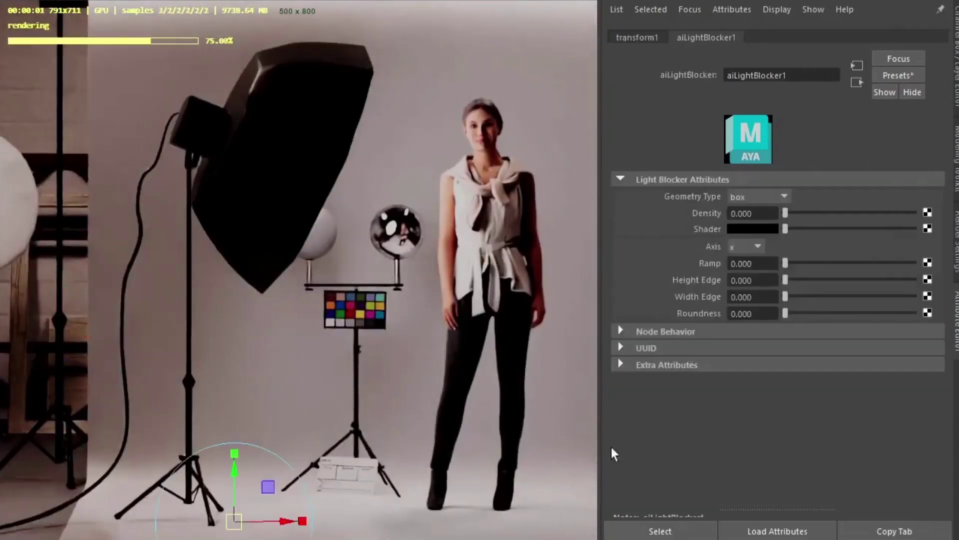
Place the light blocker box between the diffuser and the woman and set its Density to 1.000
mouse_move(339, 352)
middle_mouse_down()
mouse_move(375, 225)
mouse_move(372, 233)
middle_mouse_up()
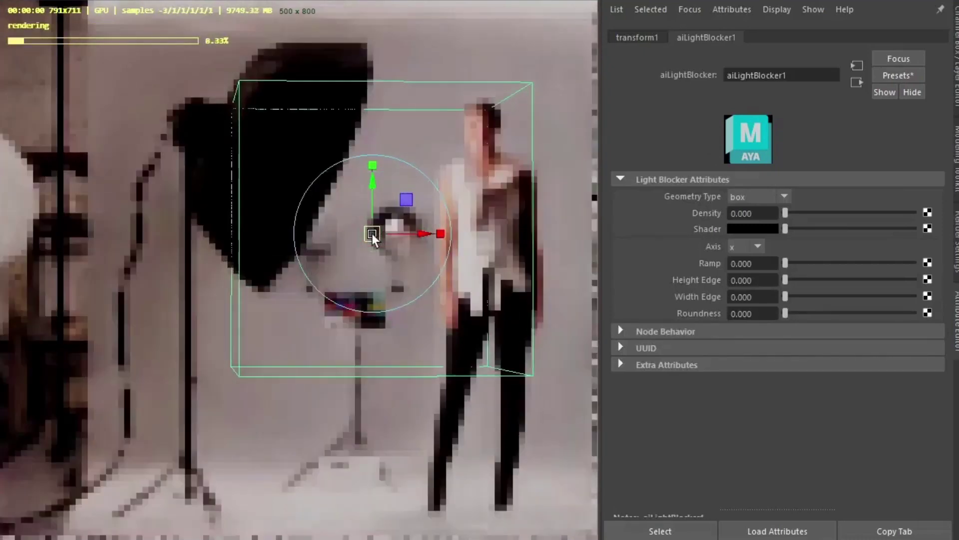
left_click_drag(785, 212, 918, 214)
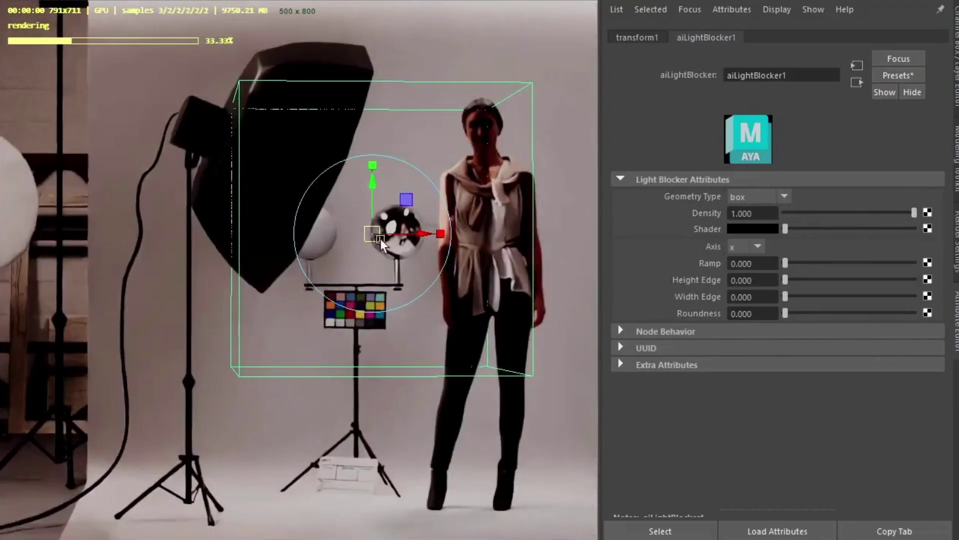
left_click_drag(372, 234, 337, 250)
Change the light blocker's Geometry Type to plane and reposition it lower, beside the woman's legs
left_click(737, 197)
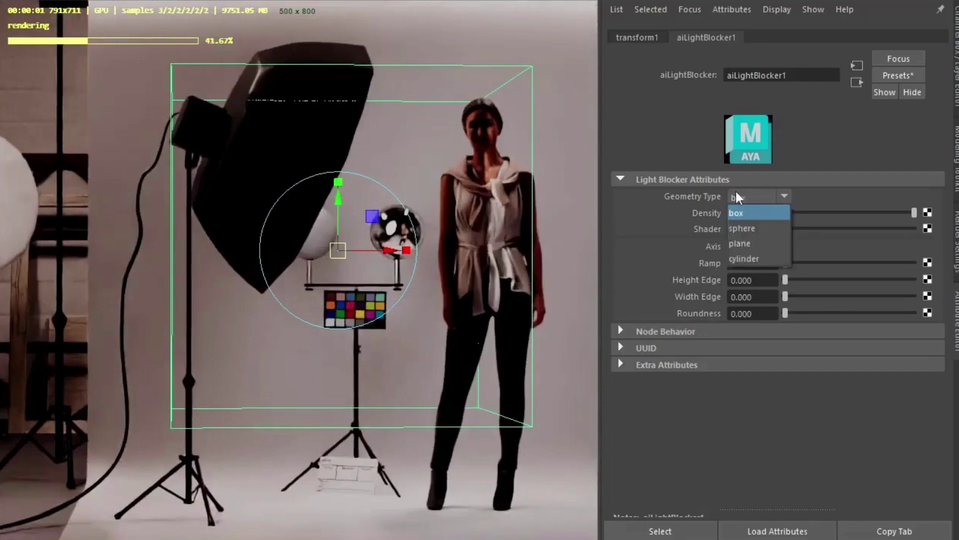
left_click(742, 243)
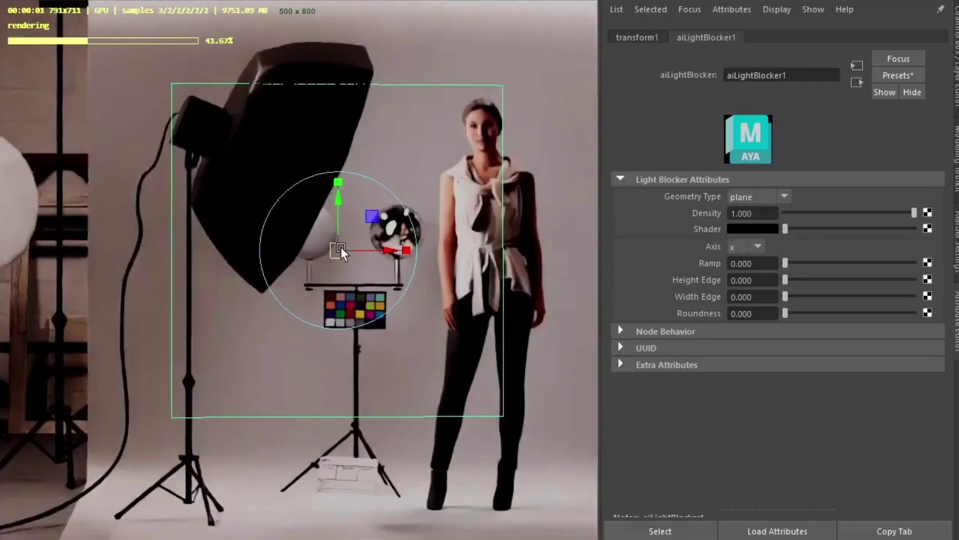
left_click_drag(341, 252, 358, 367)
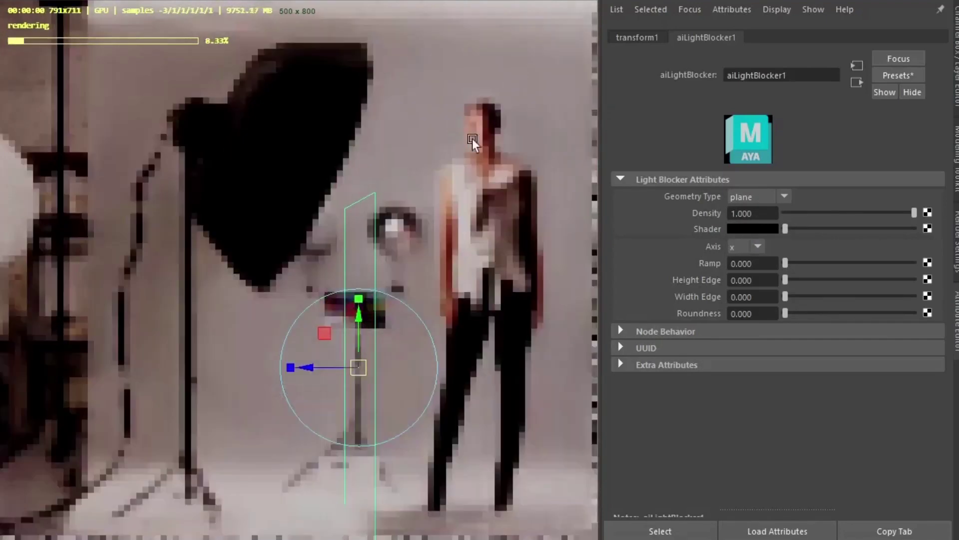
Add a Light Decay filter to the diffuser mesh light and open the filter's attributes
left_click(575, 368)
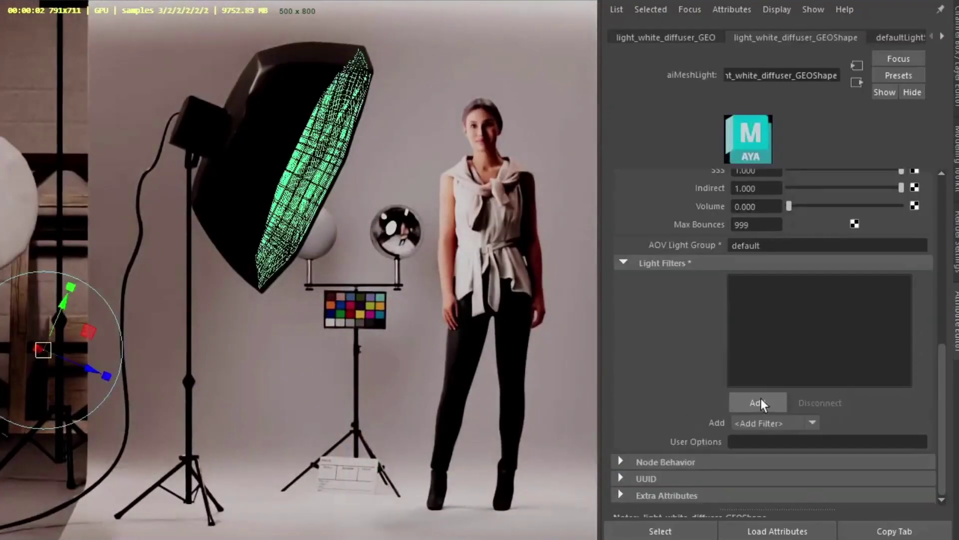
left_click(759, 400)
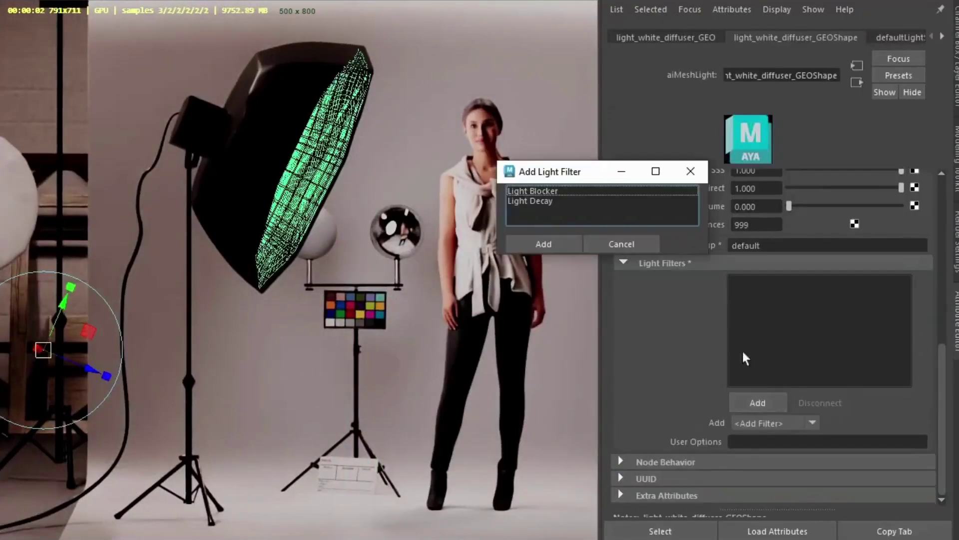
left_click(543, 202)
left_click(544, 244)
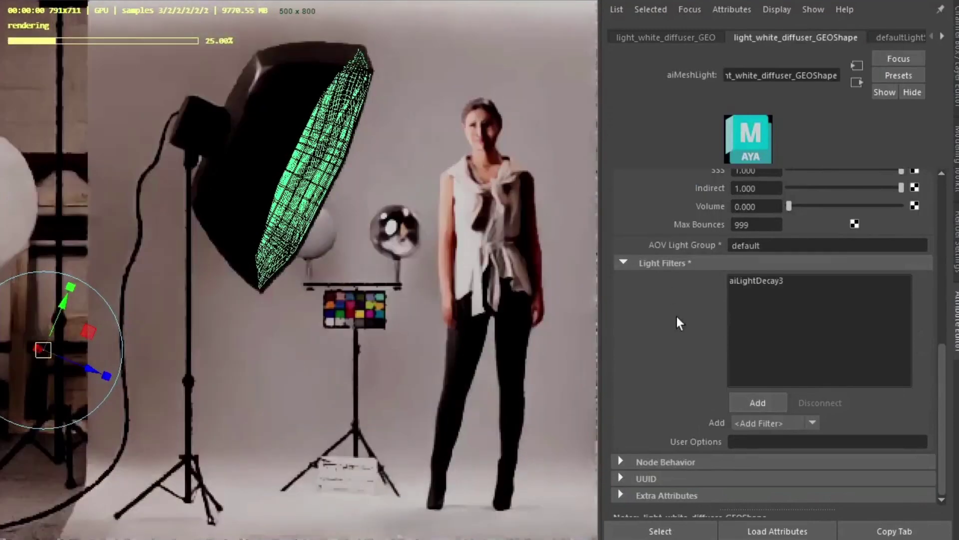
left_click(755, 281)
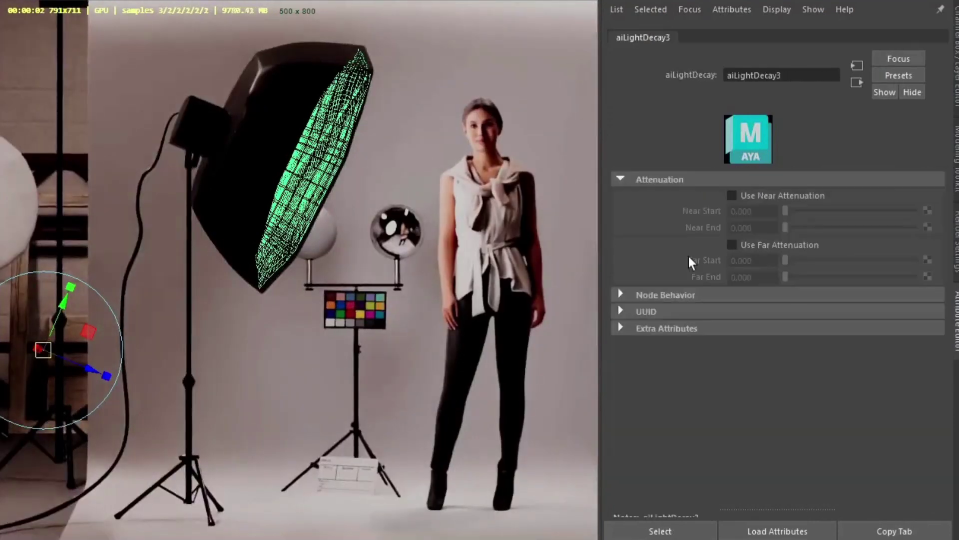
Try out the light decay filter's Use Far Attenuation with a raised Far End, and switch the attenuation back off
left_click(731, 245)
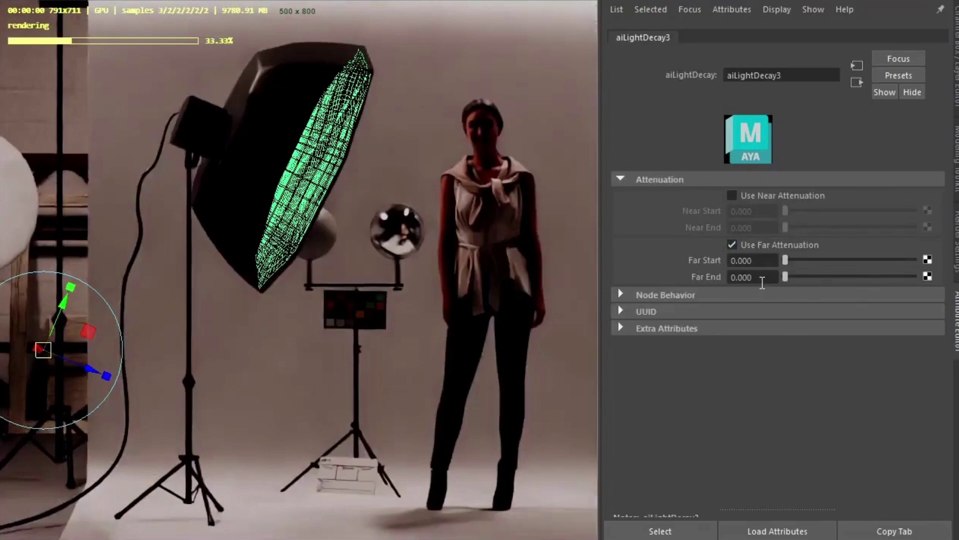
left_click_drag(749, 278, 905, 276, "ctrl")
left_click_drag(740, 278, 932, 278, "ctrl")
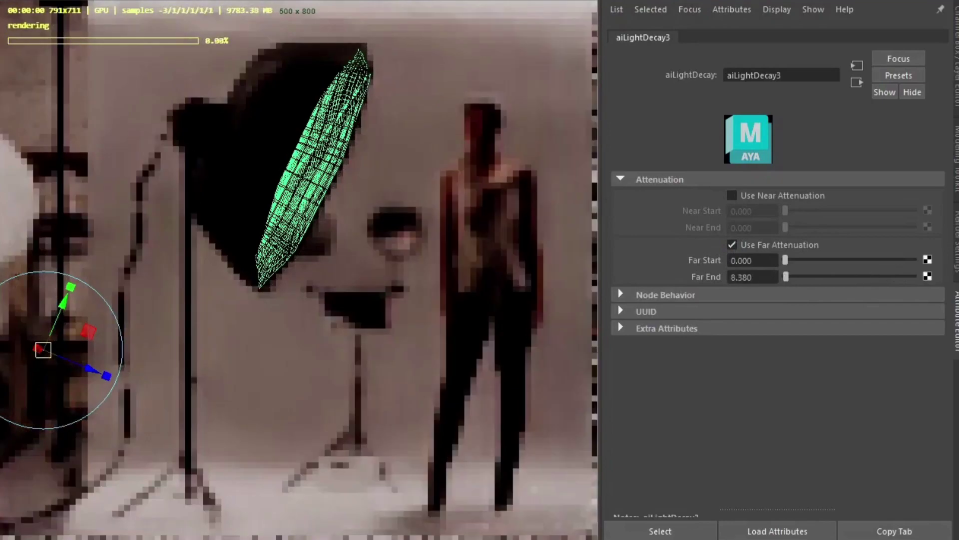
mouse_move(784, 278)
left_mouse_down()
mouse_move(809, 279)
mouse_move(781, 278)
left_mouse_up()
left_click(733, 245)
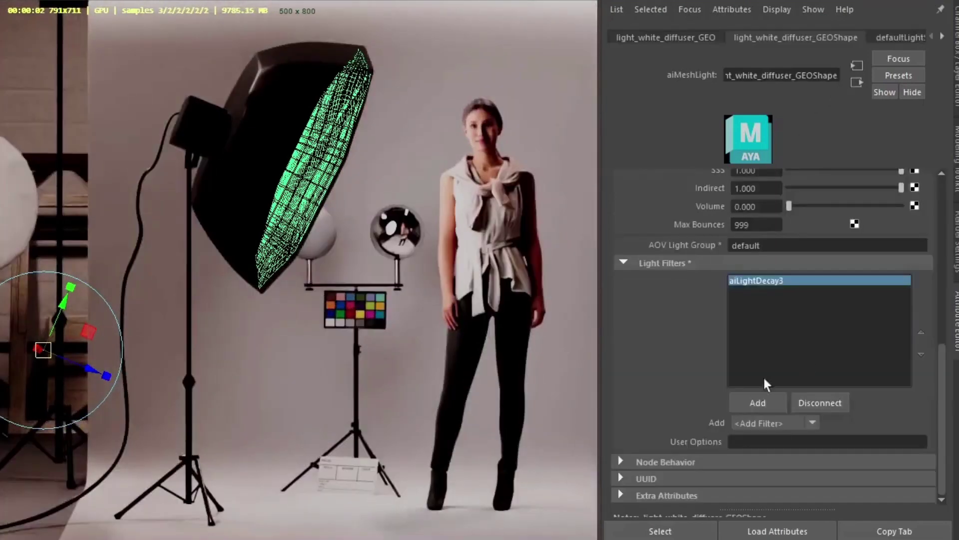
Set the diffuser mesh light's AOV Light Group to umbrella
double_click(770, 245)
type("u")
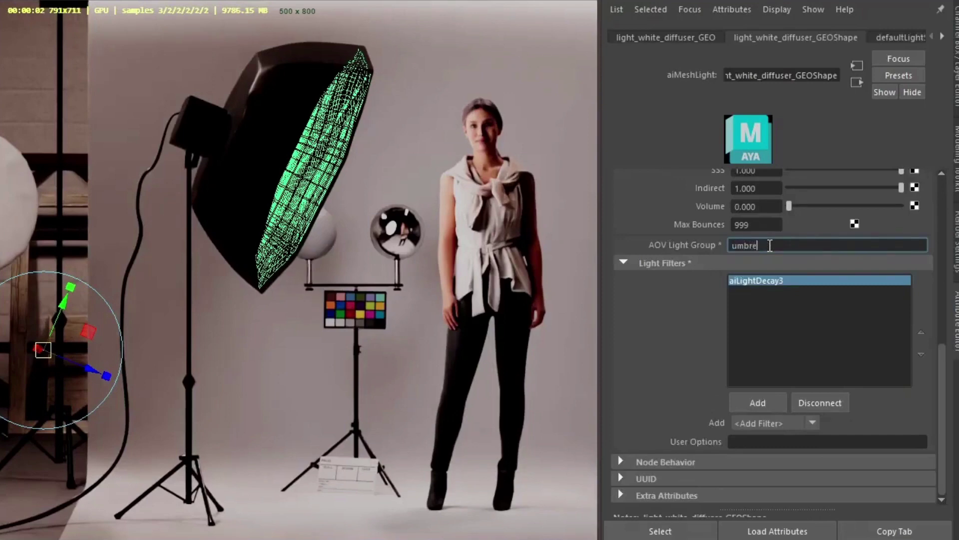
type("mbre")
left_click(220, 150)
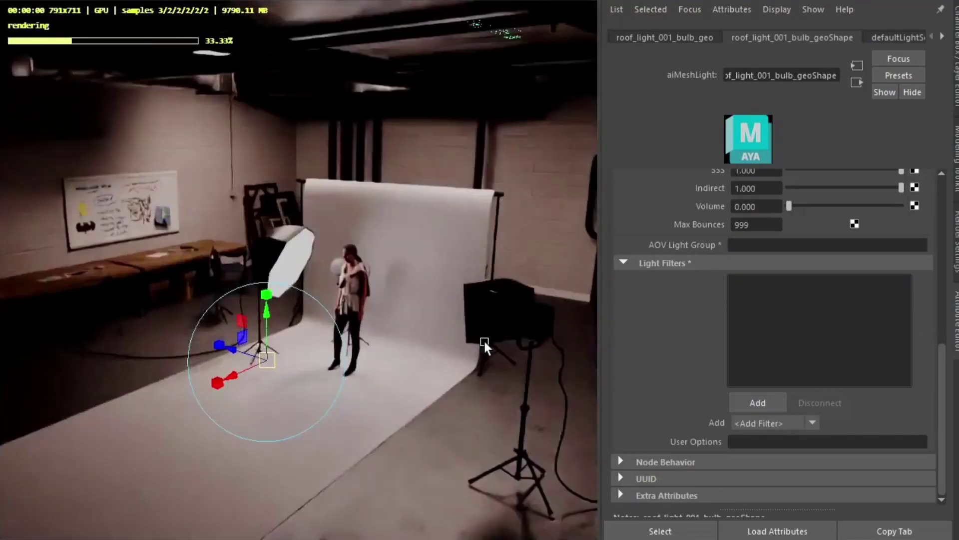
Frame the 50x50 softbox and convert its white diffuser mesh into an Arnold mesh light
left_click(484, 341)
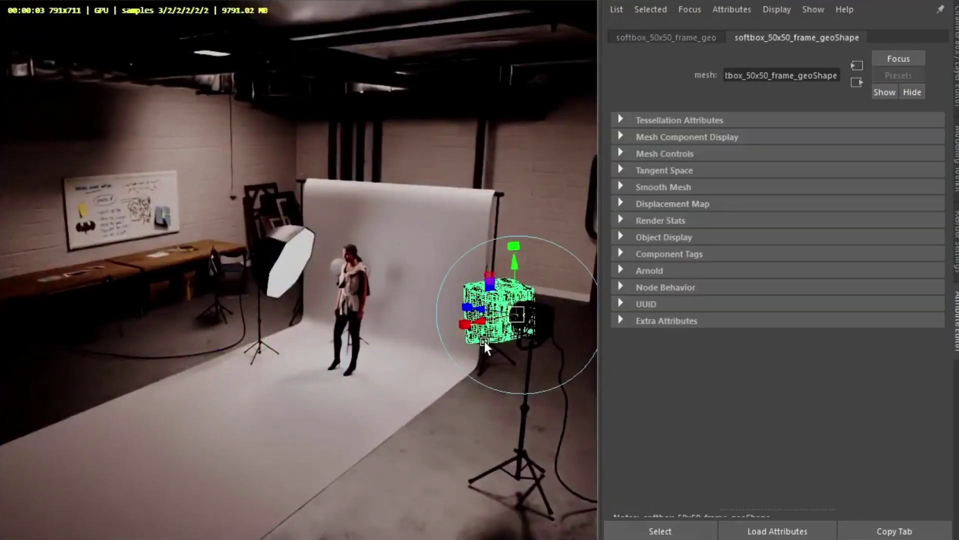
key("f")
left_click_drag(508, 347, 437, 298, "alt")
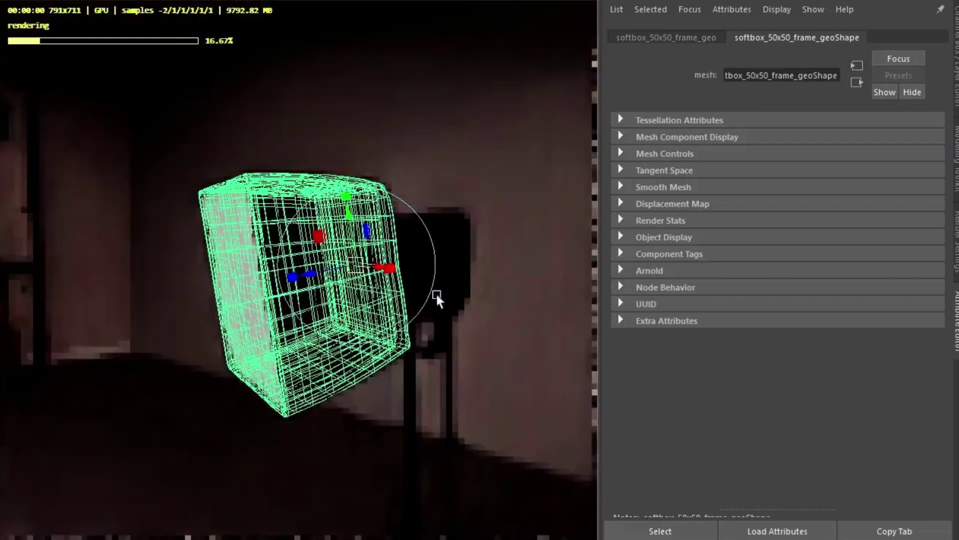
left_click(252, 245)
key("Tab")
type("m")
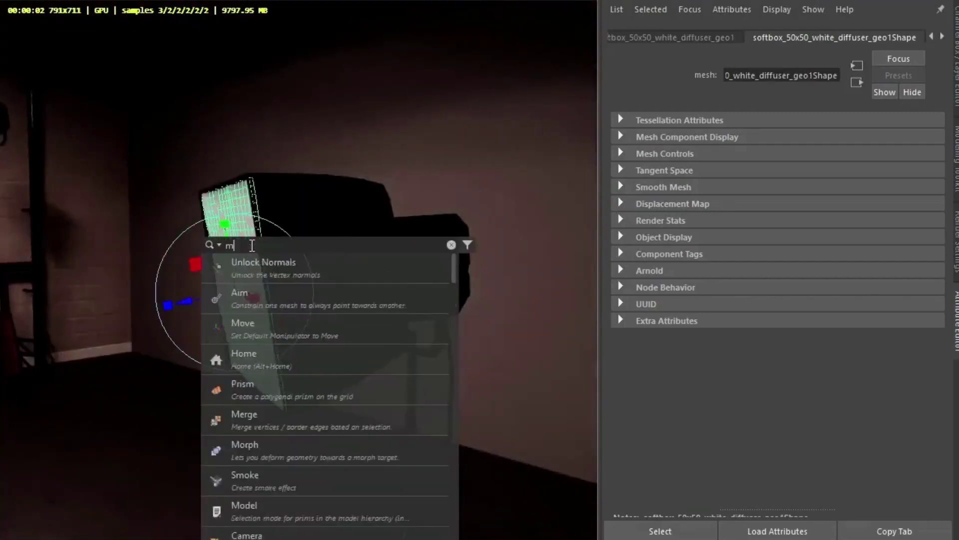
type("esh")
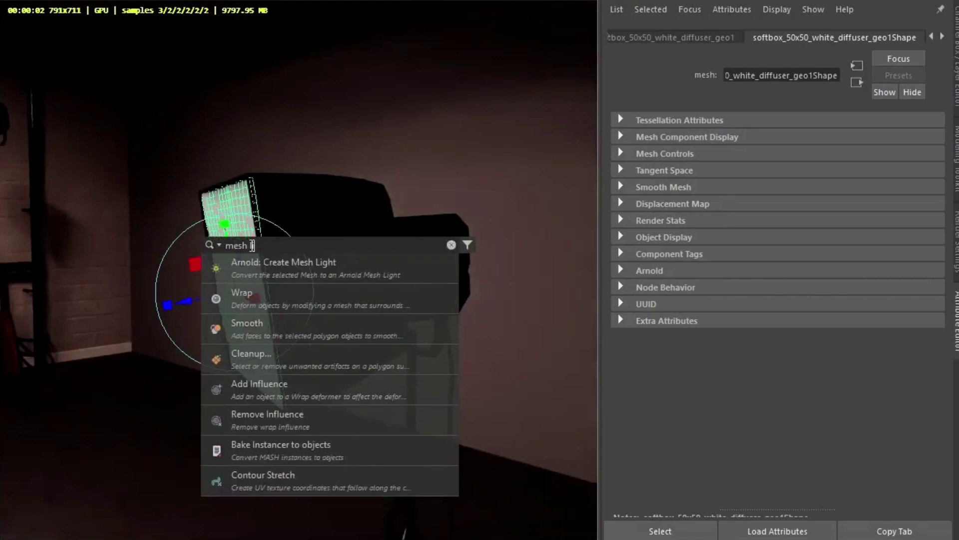
left_click(287, 269)
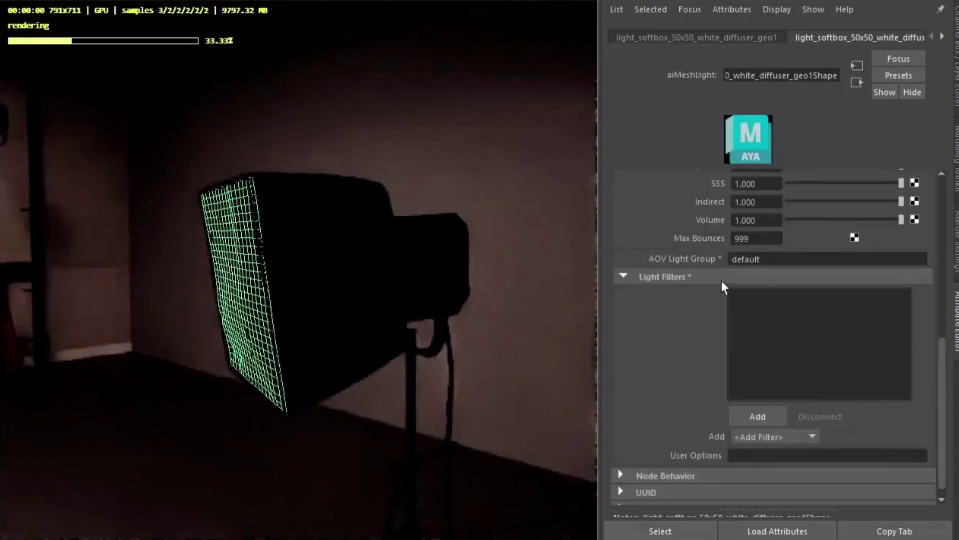
Set the softbox mesh light's AOV Light Group to softbox
double_click(770, 259)
key("BackSpace")
type("softbox")
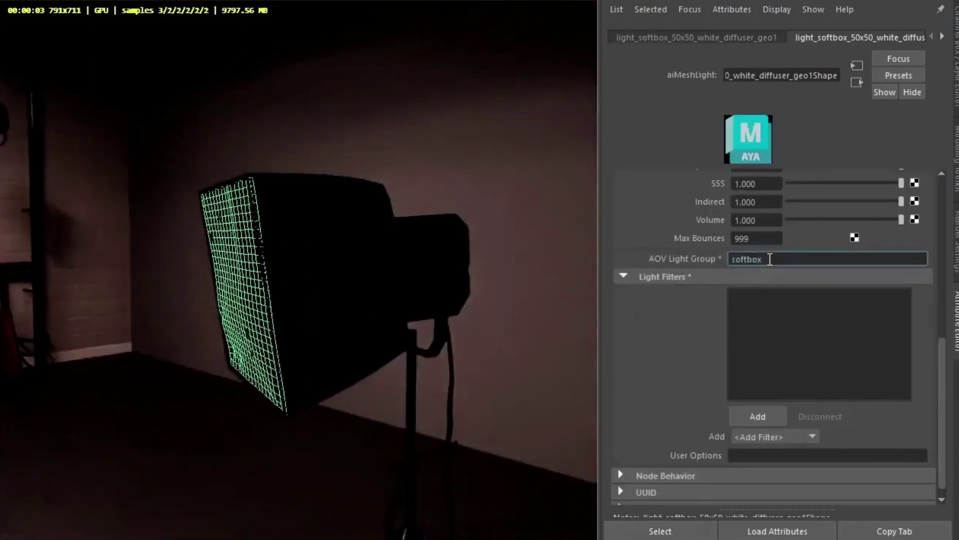
key("Return")
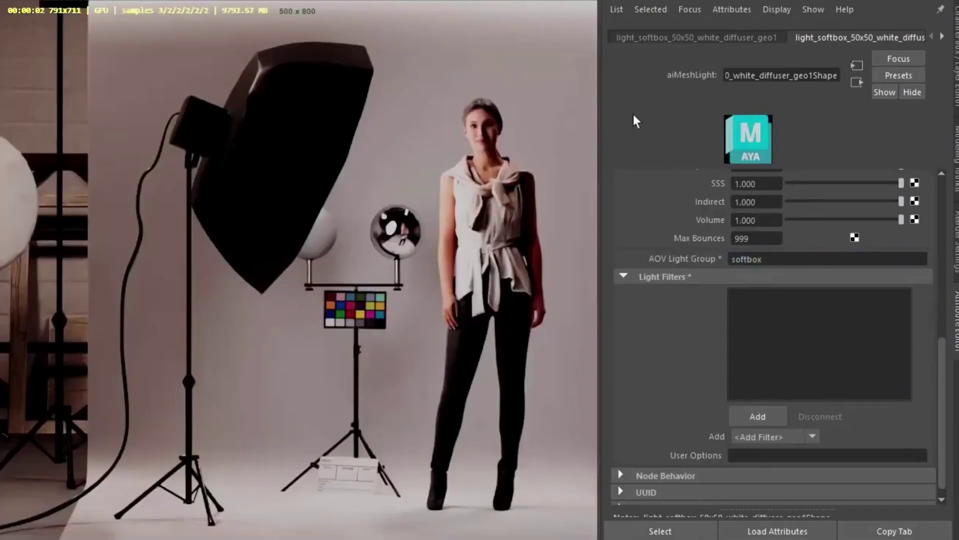
Set the softbox mesh light's Exposure to 14 and its Volume visibility contribution to 0
scroll(662, 358, "up", 10)
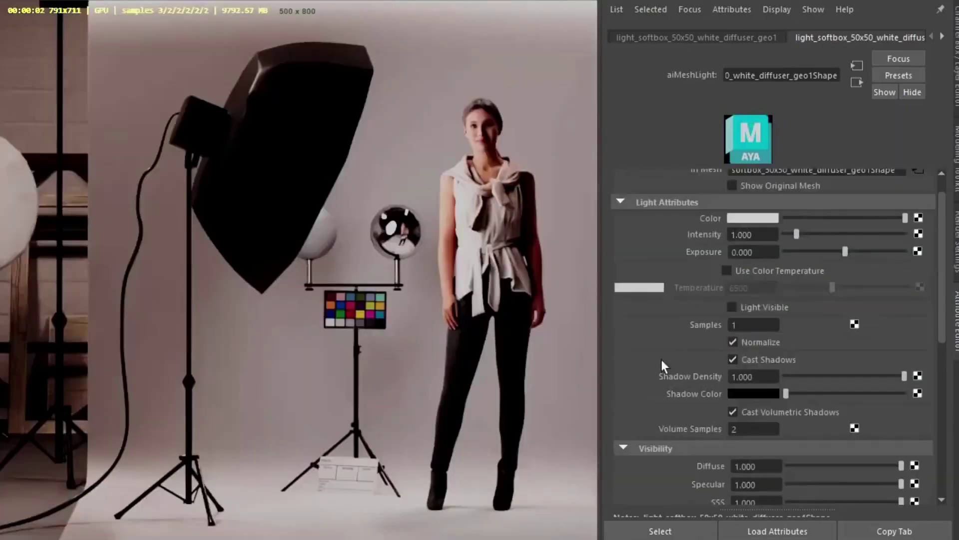
double_click(752, 281)
type("14")
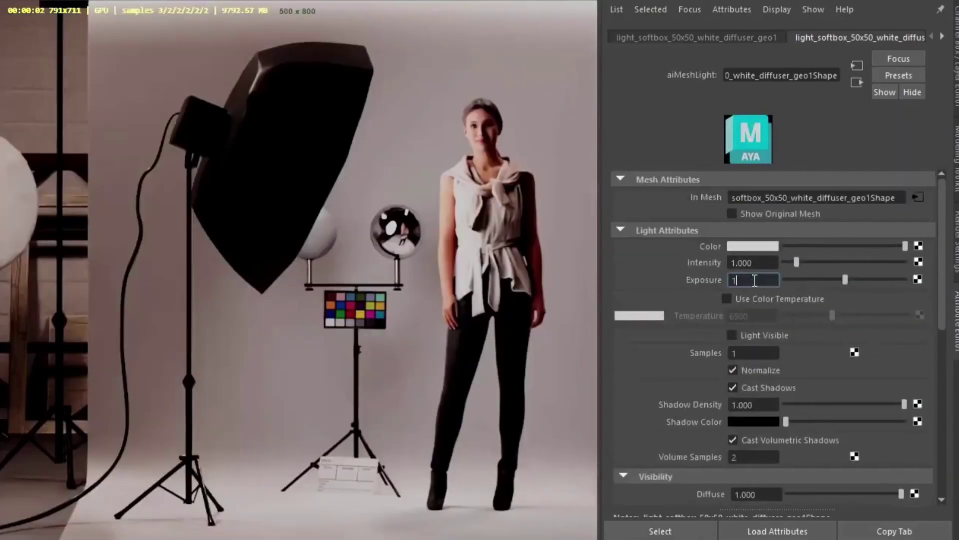
key("Tab")
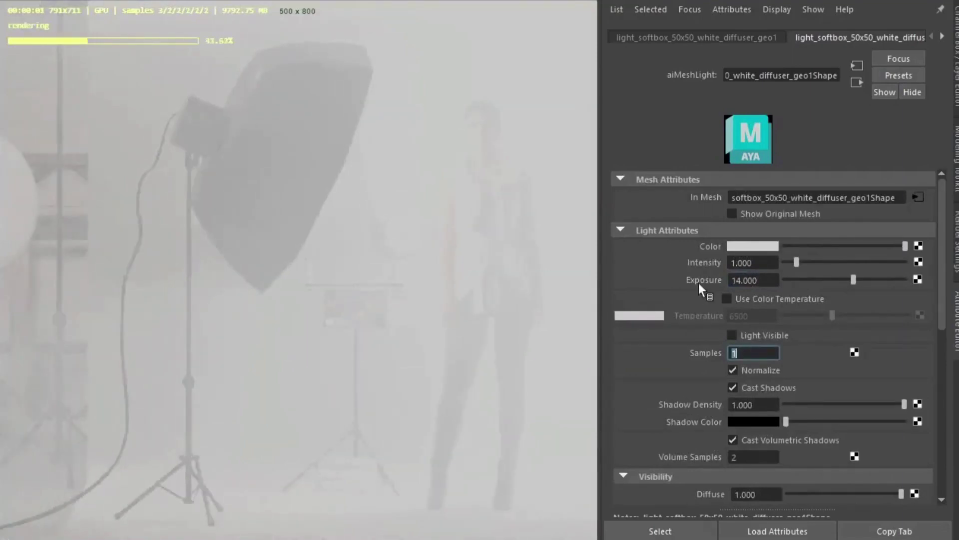
scroll(689, 286, "down", 5)
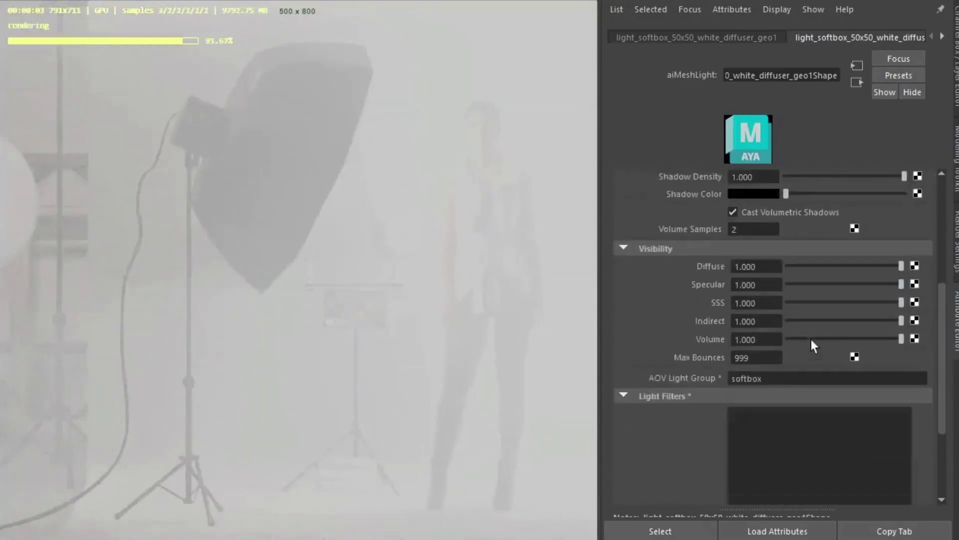
left_click_drag(812, 339, 745, 348)
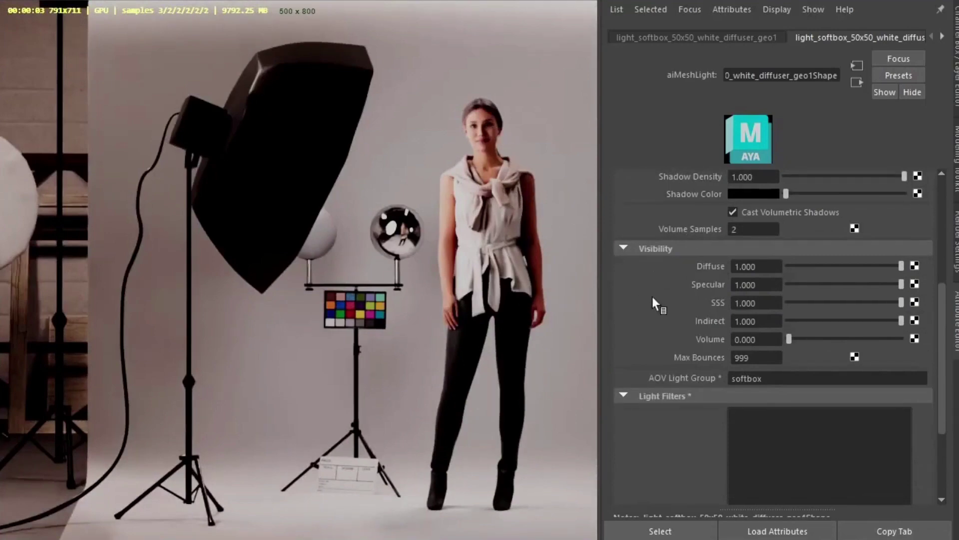
Open the Arnold RenderView and add a Light Mixer imager to the render
left_click(426, 156)
key("space")
left_click(569, 100)
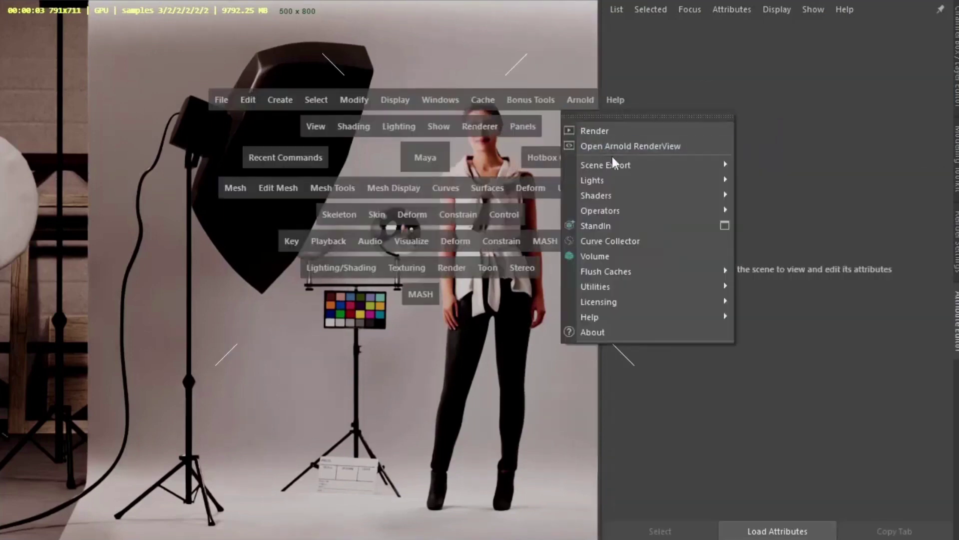
left_click(614, 147)
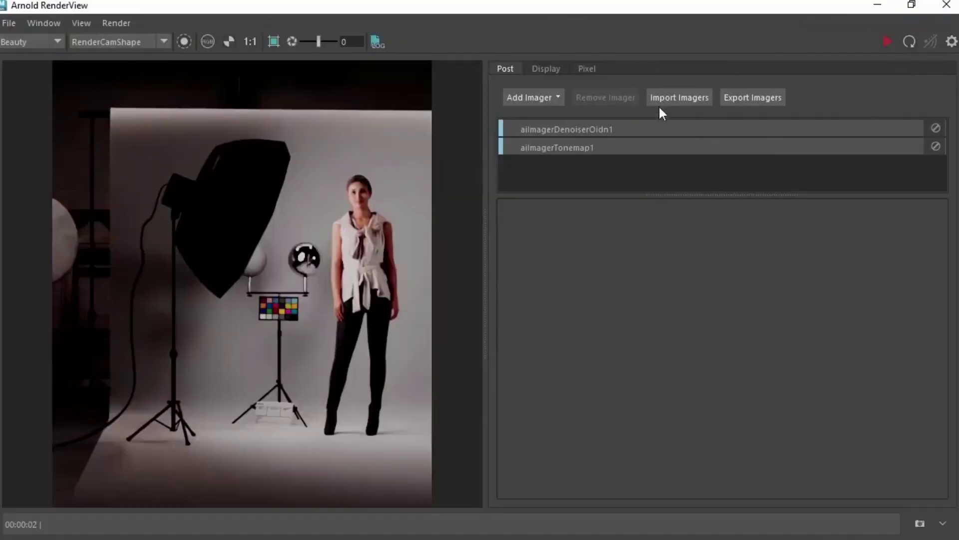
left_click(554, 98)
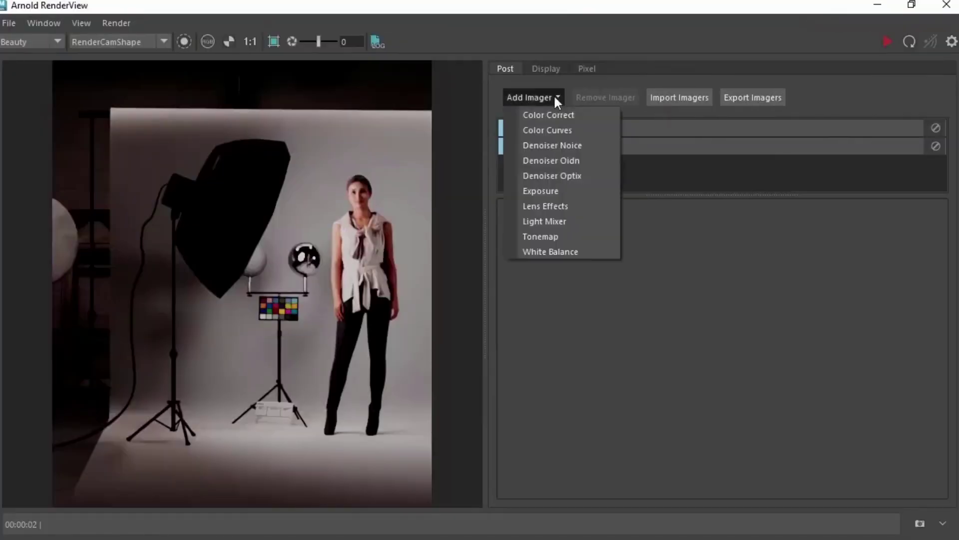
left_click(560, 221)
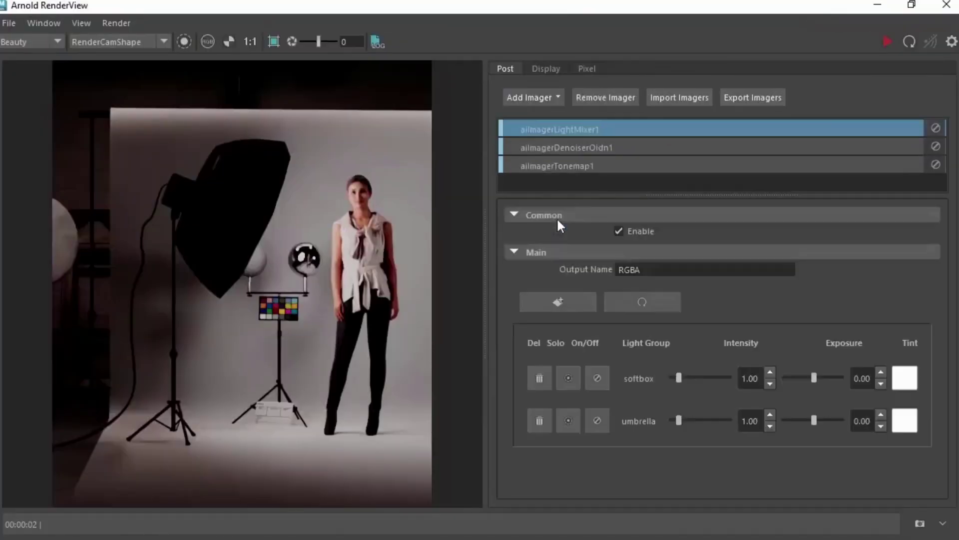
Start the render and add the <residual_lights> light group layer to the Light Mixer imager
left_click(888, 40)
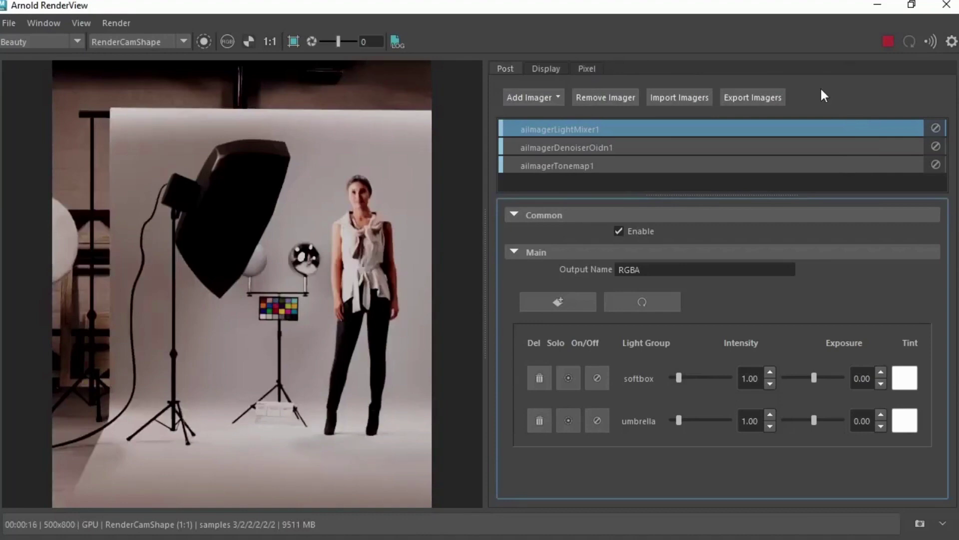
left_click(558, 302)
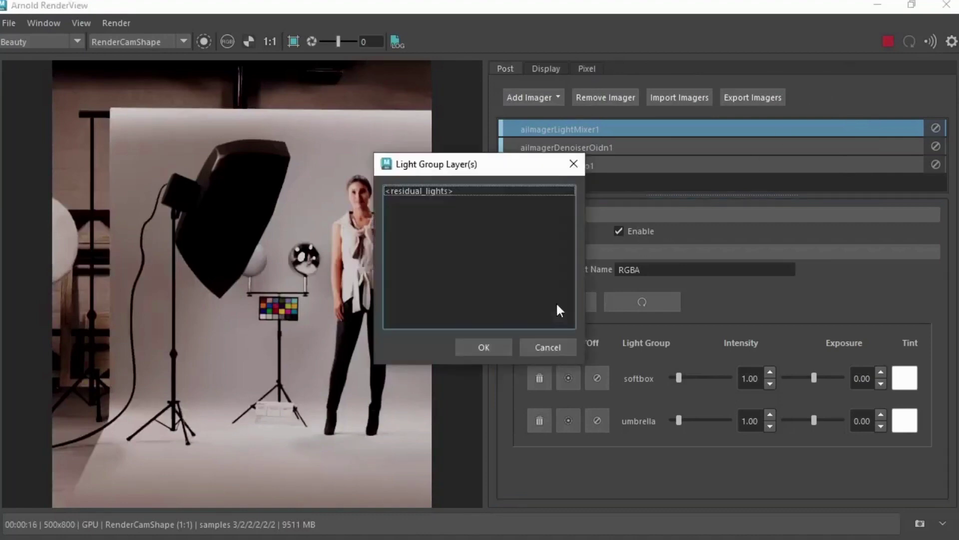
left_click(452, 191)
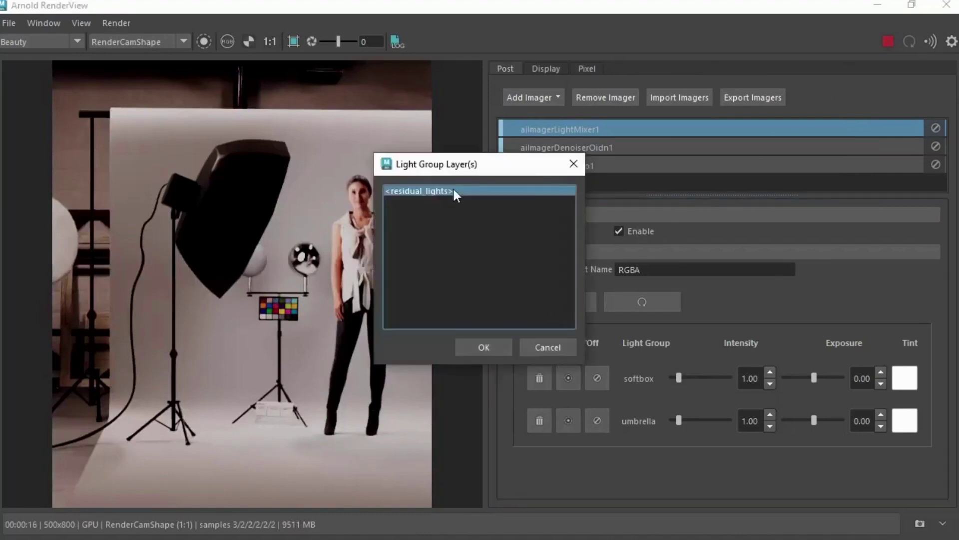
left_click(485, 348)
Set the <residual_lights> group's Intensity to 1 and its Exposure to -2 in the Light Mixer
mouse_move(697, 460)
left_mouse_down()
mouse_move(703, 463)
mouse_move(690, 463)
left_mouse_up()
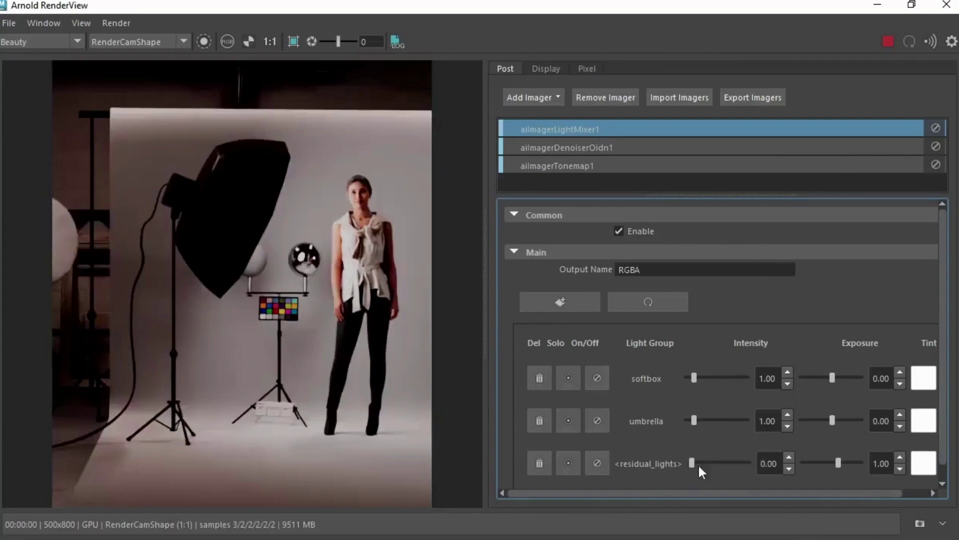
left_click(899, 466)
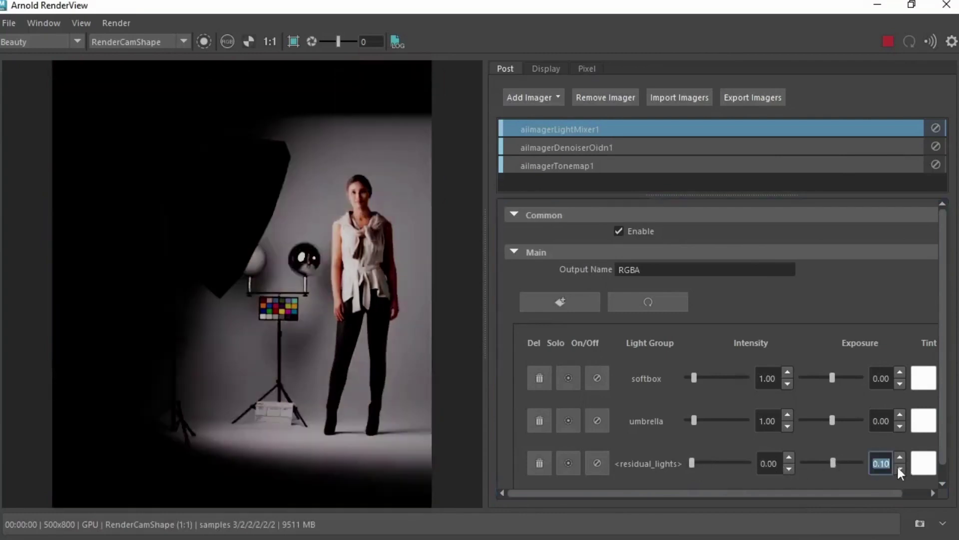
left_click(899, 466)
type("0")
key("Return")
left_click(900, 468)
double_click(770, 464)
type("1")
key("Return")
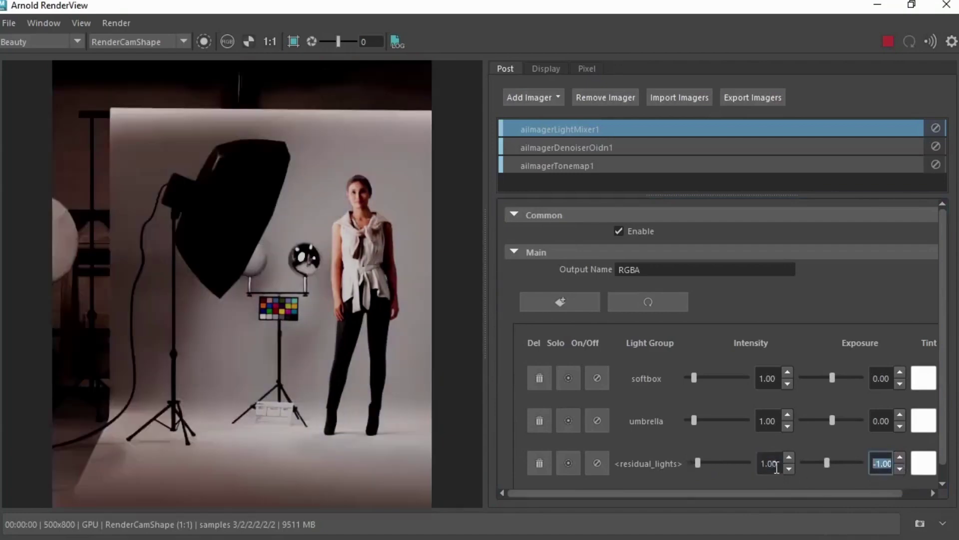
left_click(901, 469)
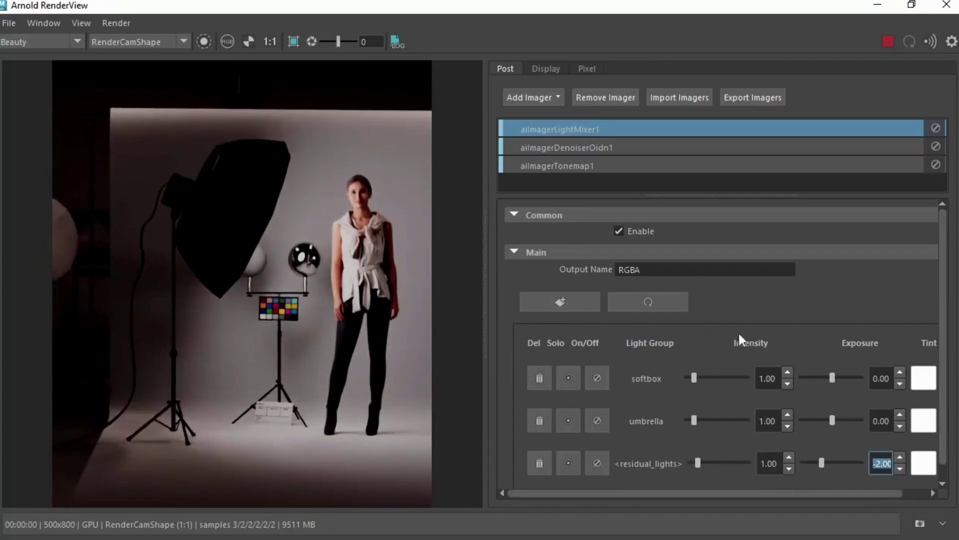
left_click(793, 310)
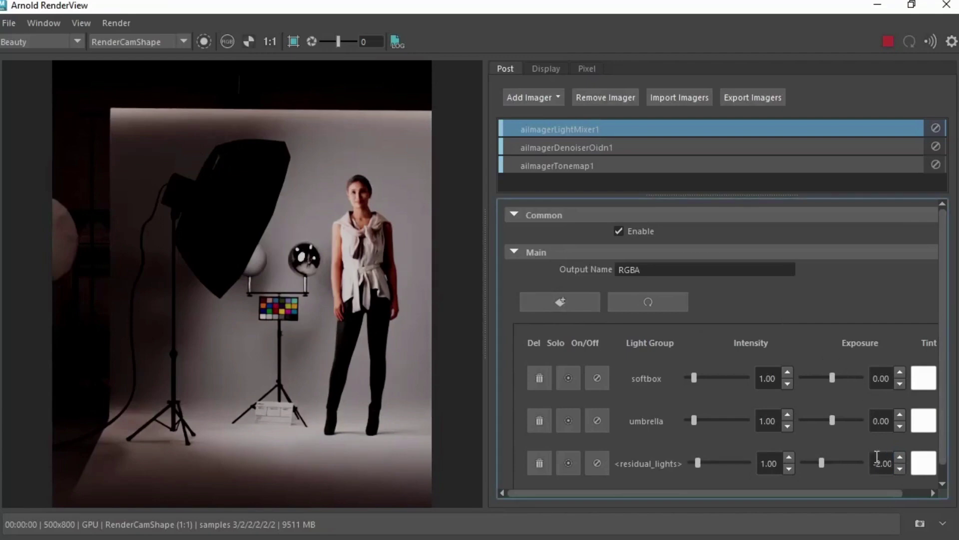
Tint the softbox light group red in the Light Mixer
left_click_drag(876, 492, 905, 492)
left_click(903, 383)
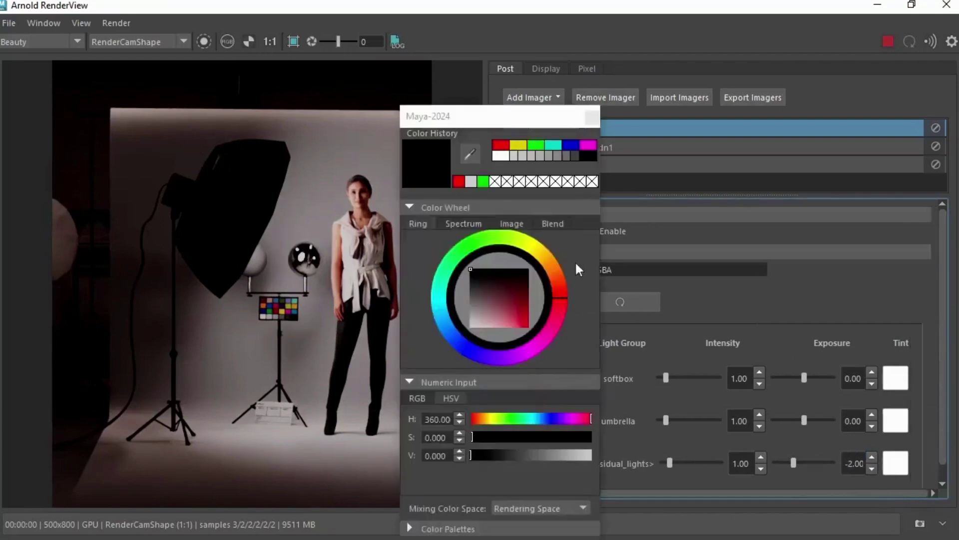
left_click(501, 145)
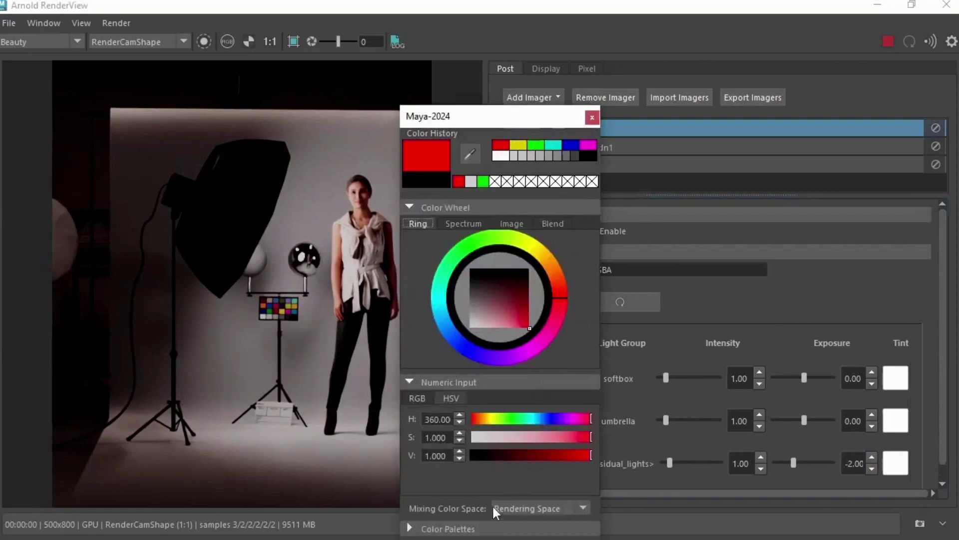
left_click(510, 476)
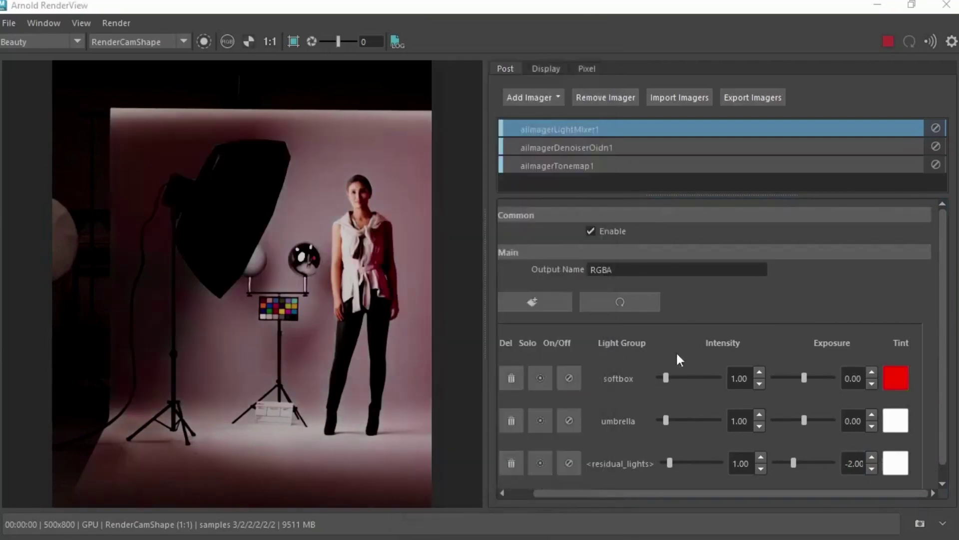
Tint the umbrella light group green in the Light Mixer
left_click(895, 425)
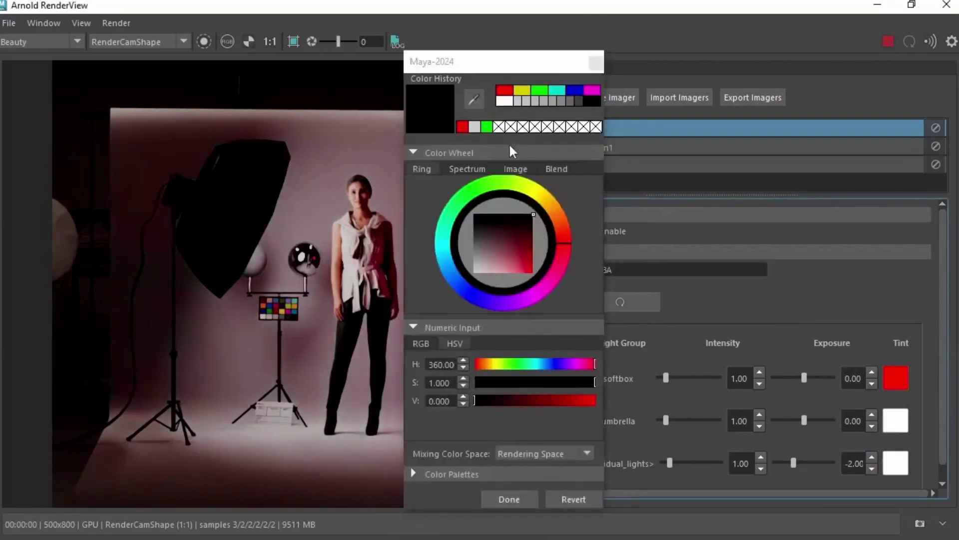
left_click(488, 127)
left_click(508, 497)
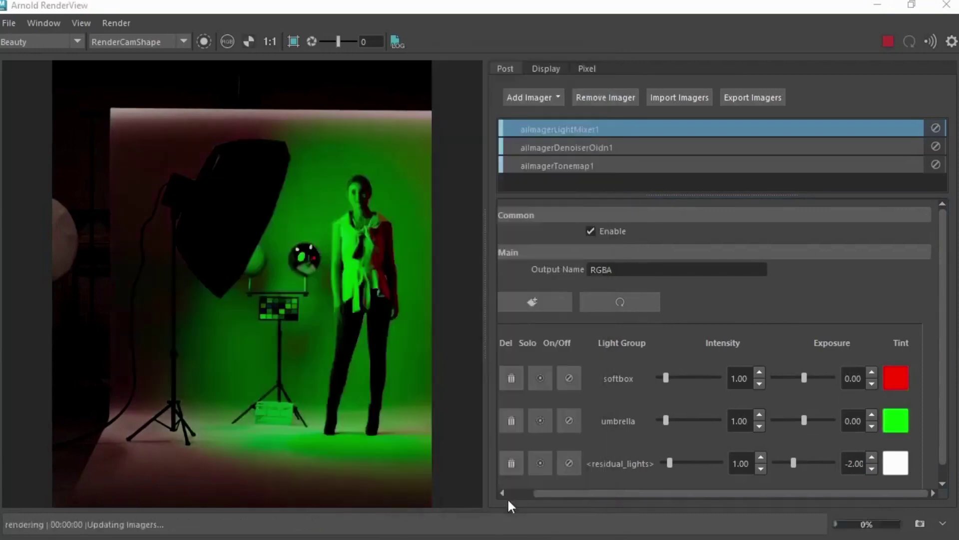
Return the tints of the softbox and umbrella light groups to white
left_click(897, 381)
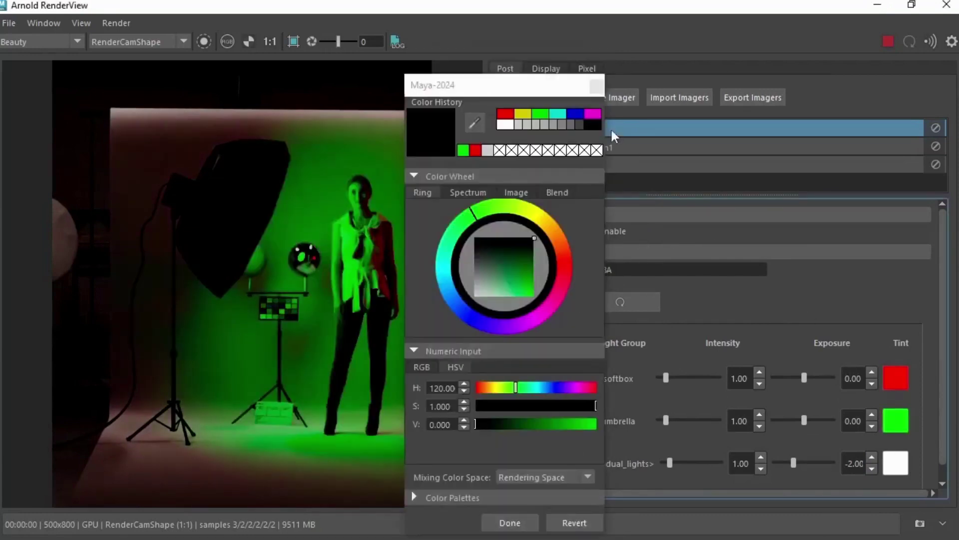
left_click(505, 125)
left_click(508, 523)
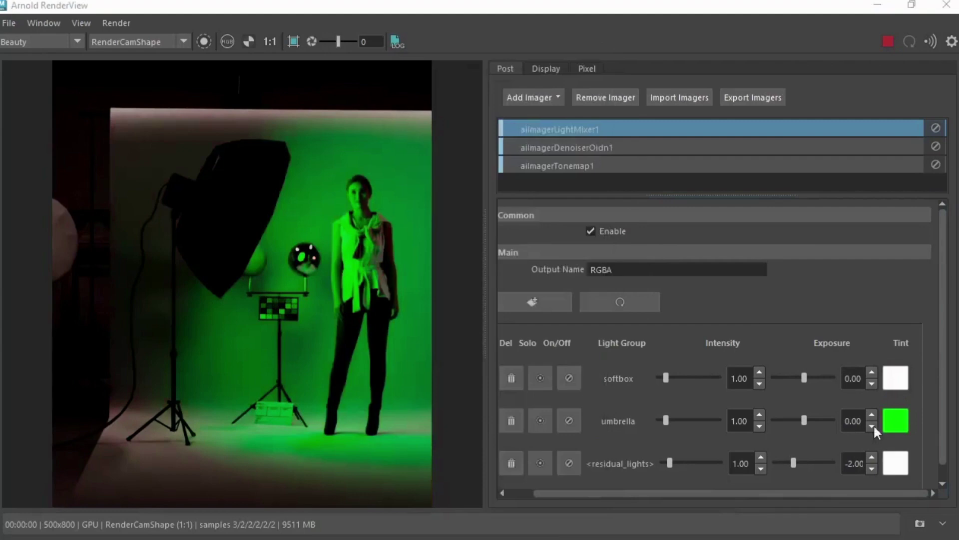
left_click(896, 420)
left_click(464, 174)
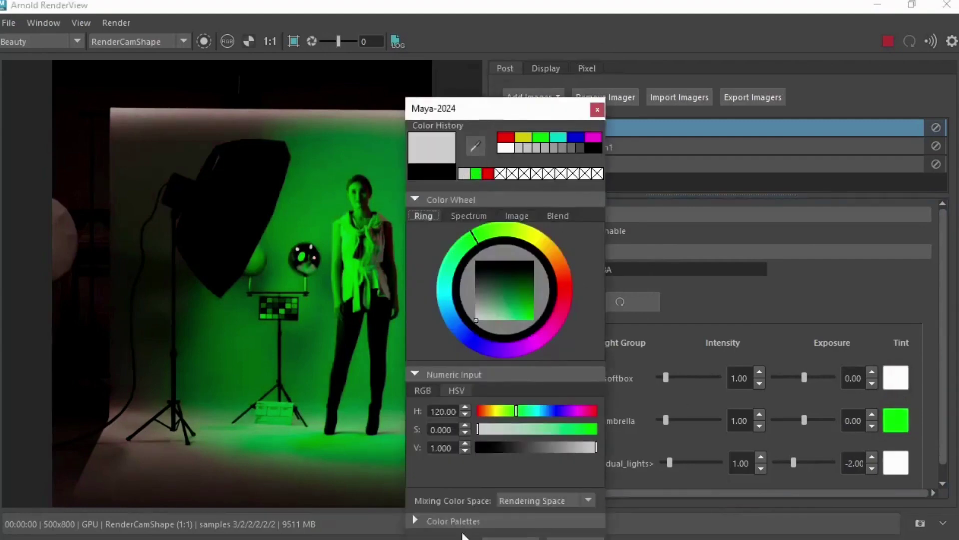
left_click(508, 537)
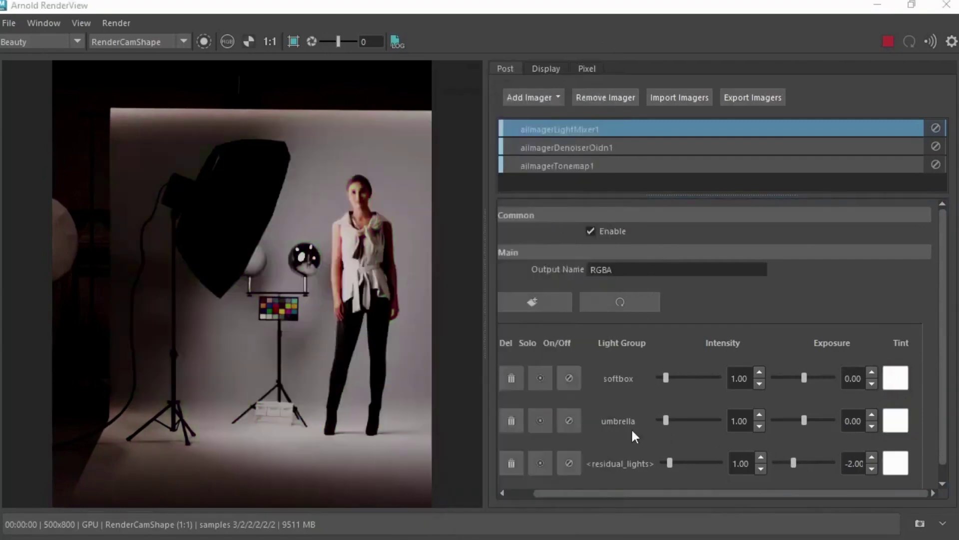
Try an Exposure of 2 on the softbox light group, then settle on 1
left_click(873, 372)
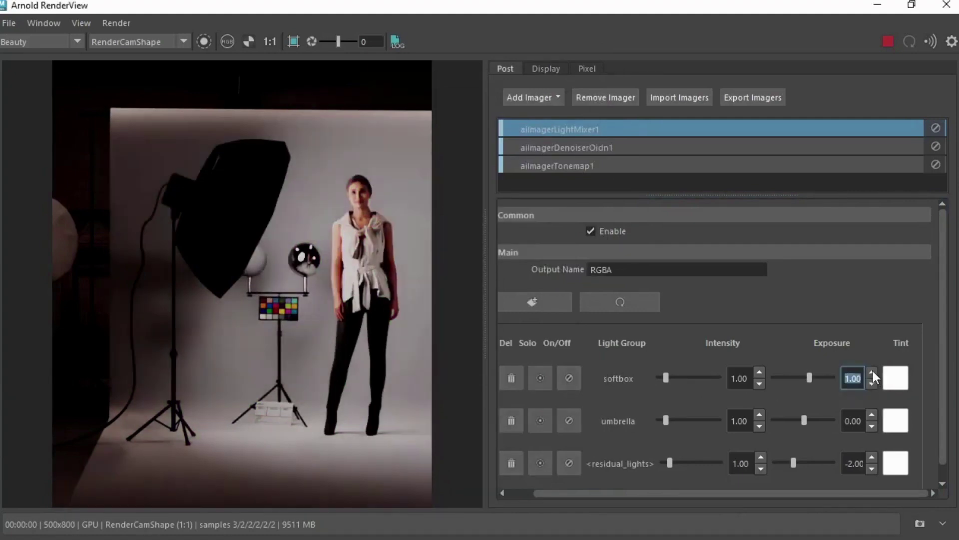
left_click(872, 372)
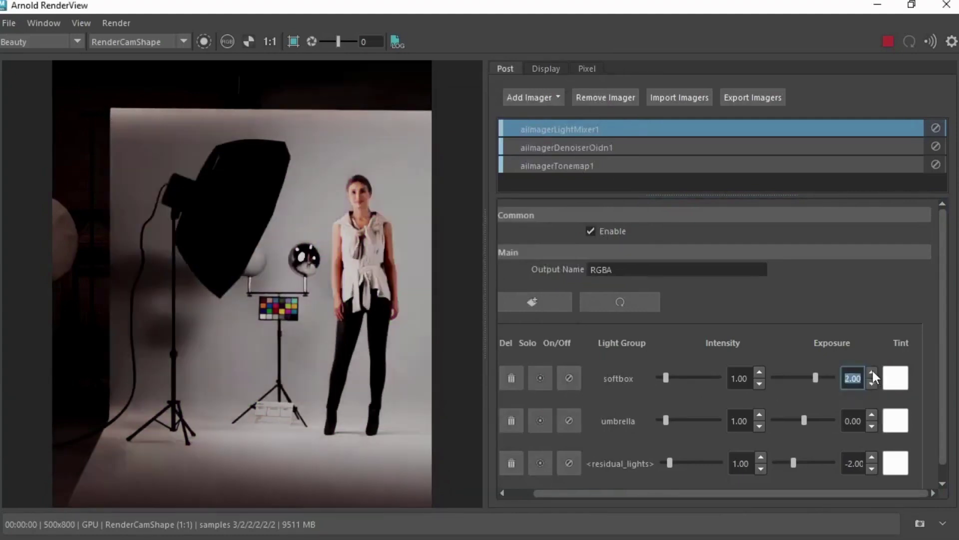
left_click(872, 383)
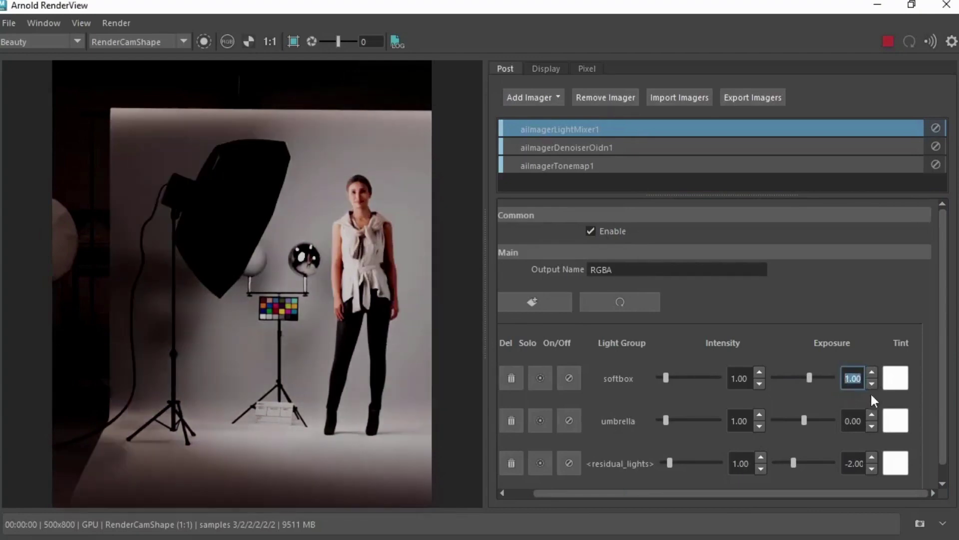
Lower the umbrella light group's Exposure to -1 in the Light Mixer
left_click(872, 426)
left_click(872, 426)
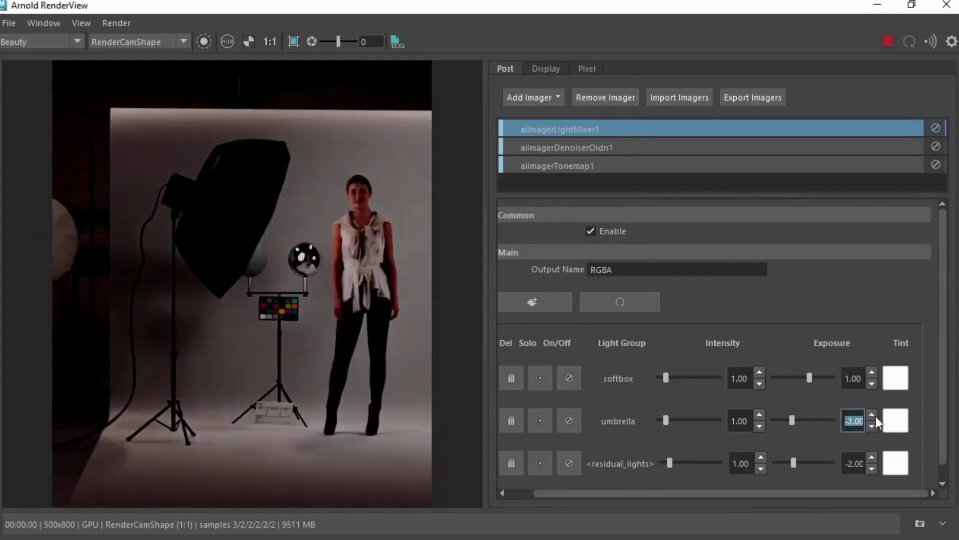
left_click(874, 415)
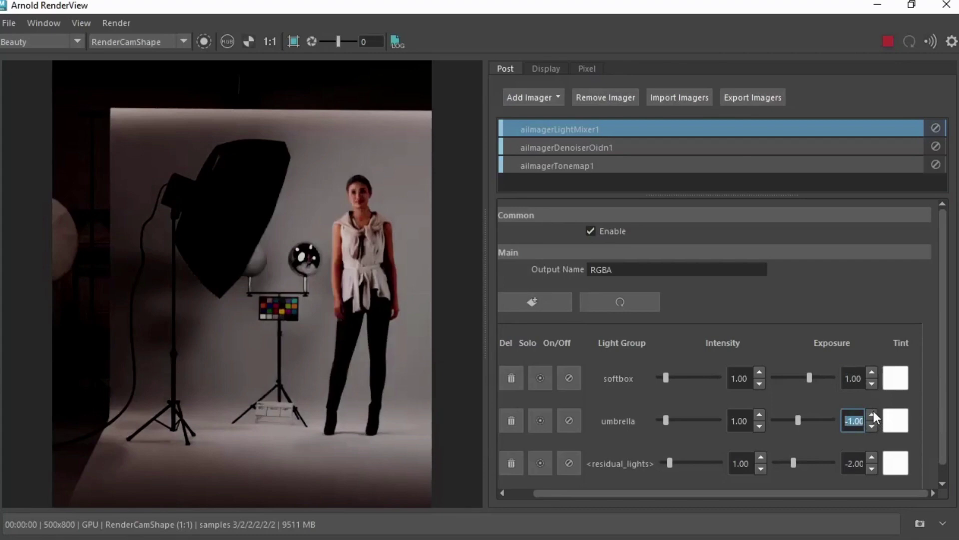
left_click(858, 302)
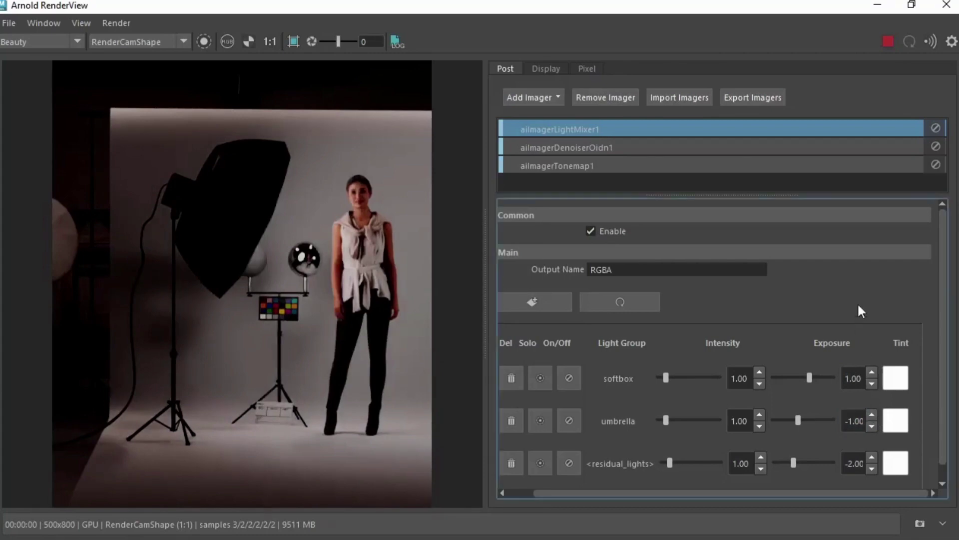